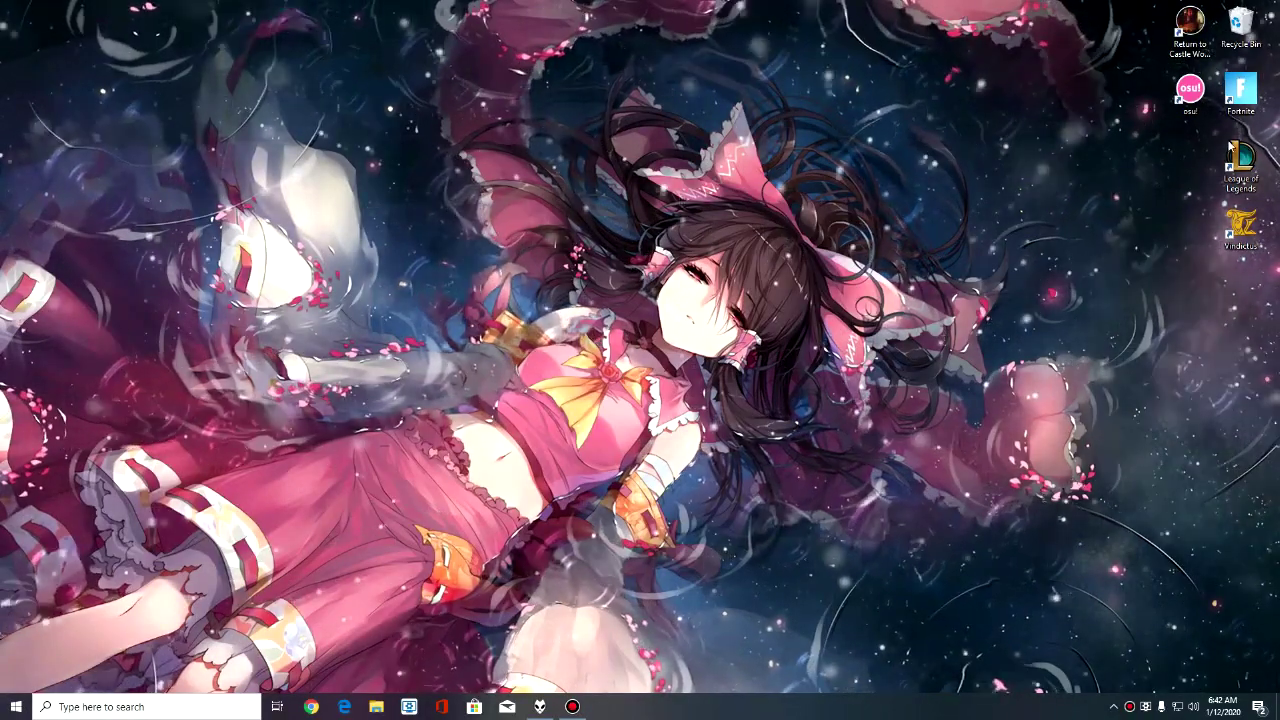
Launch League of Legends from the desktop, check the language choices offered for EU West on the sign-in window, and close it.
double_click(1233, 152)
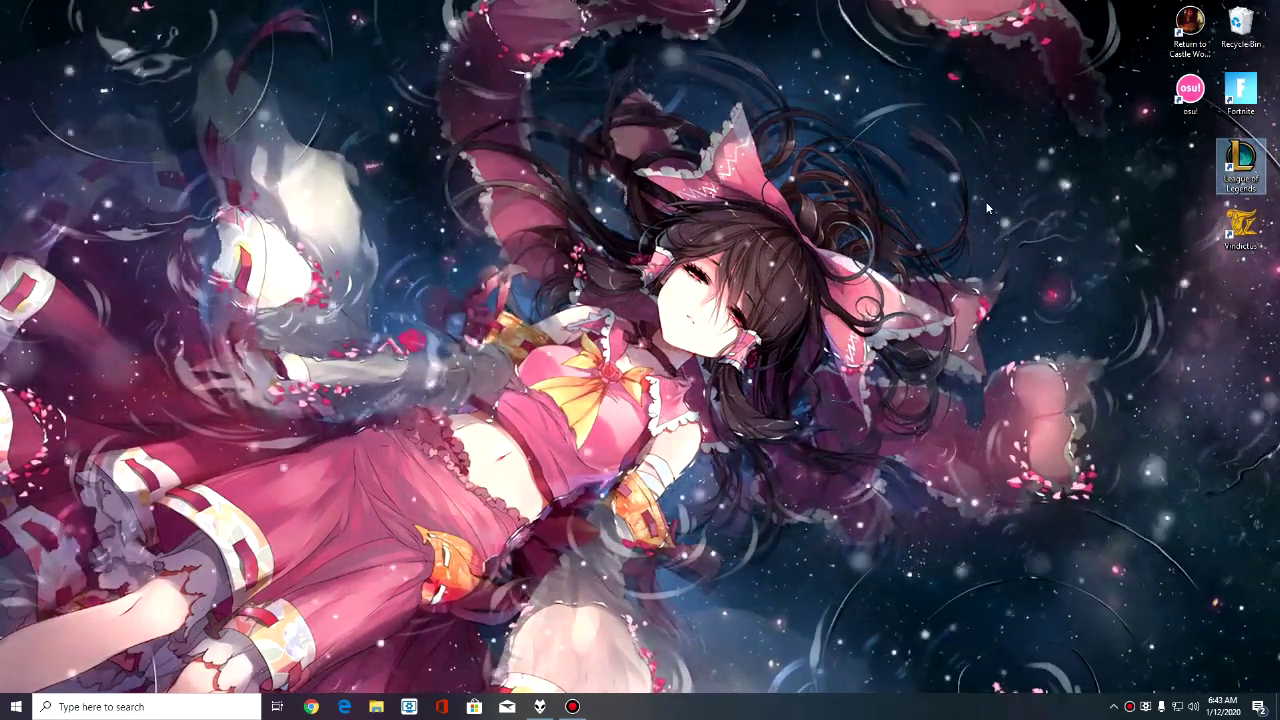
click(897, 200)
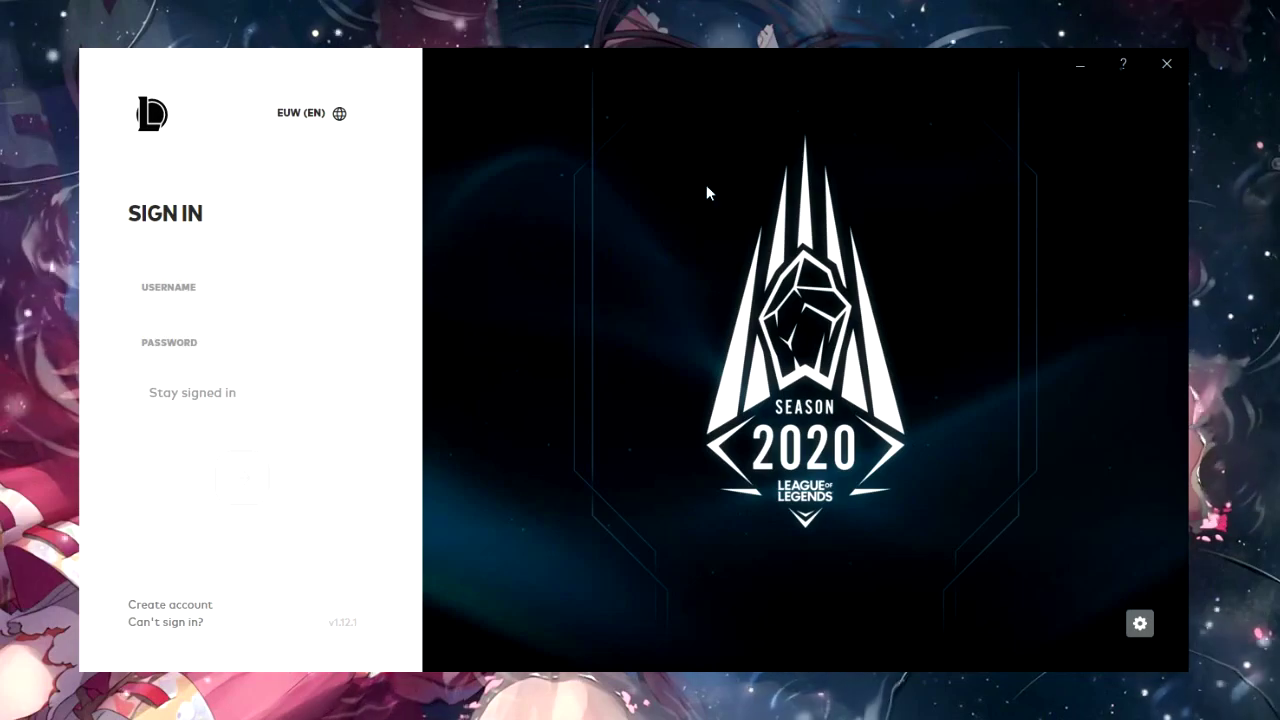
click(224, 162)
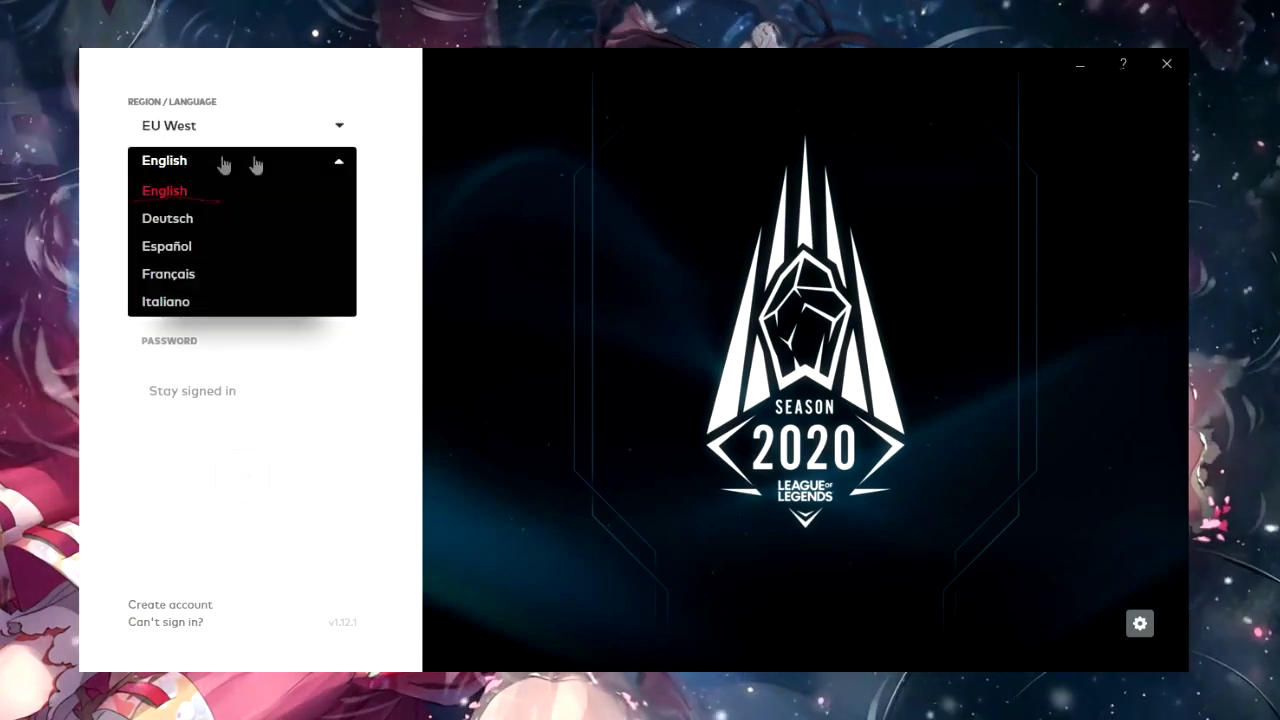
click(212, 166)
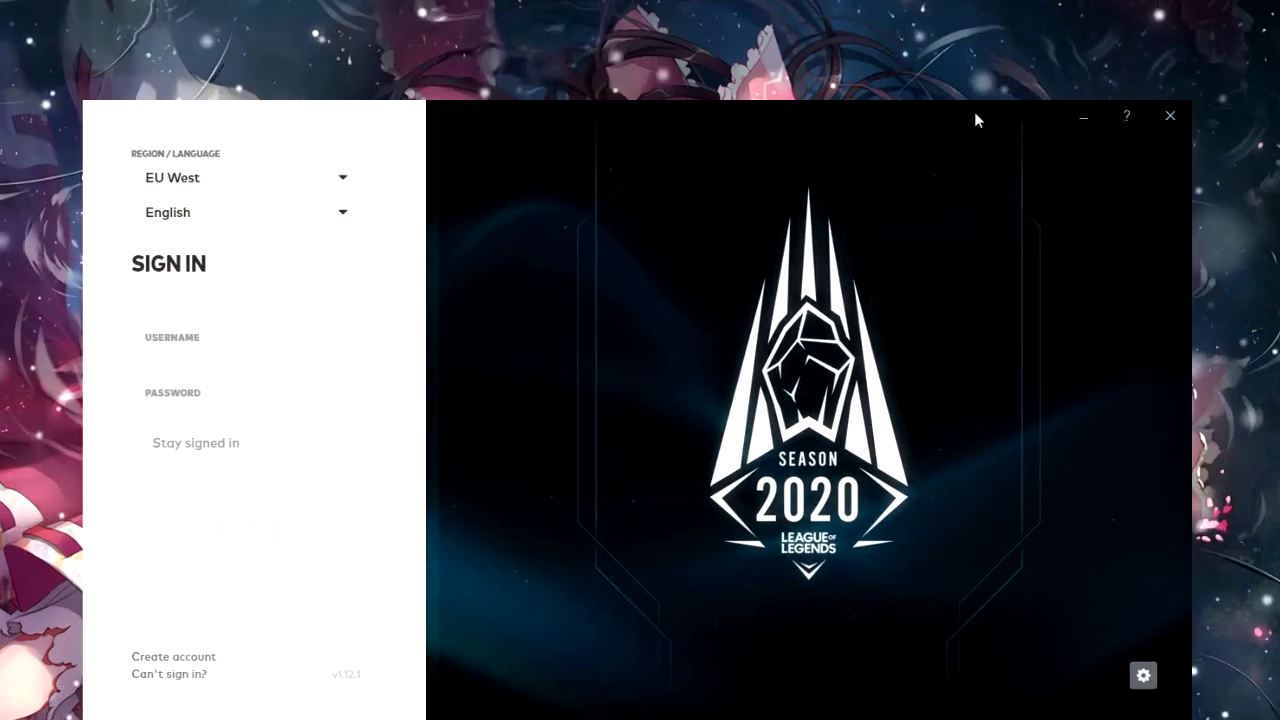
click(1198, 127)
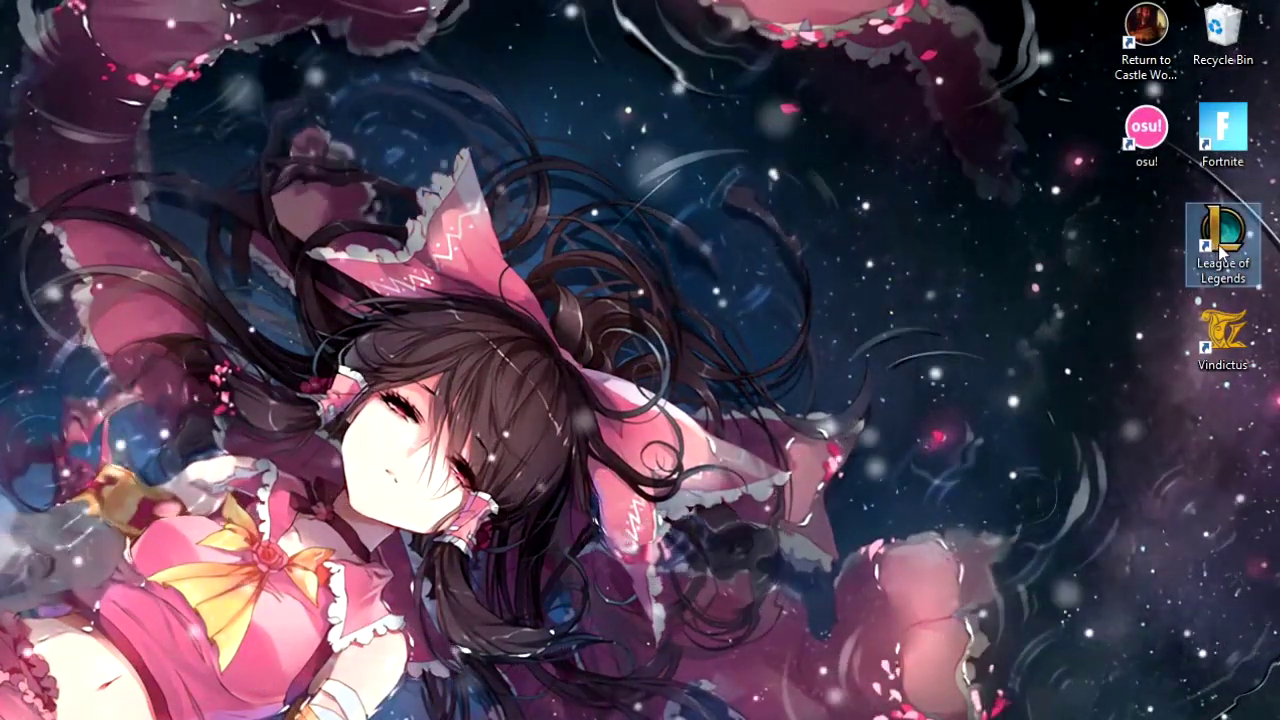
right_click(1203, 255)
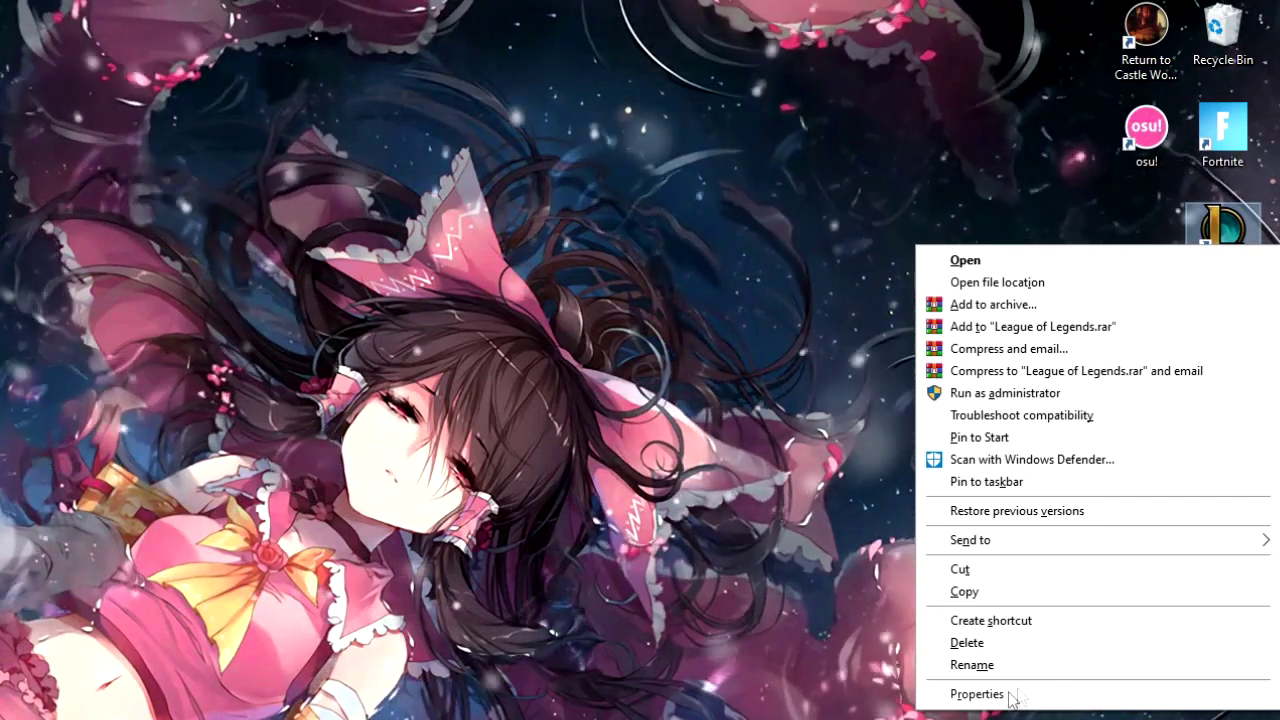
click(1275, 290)
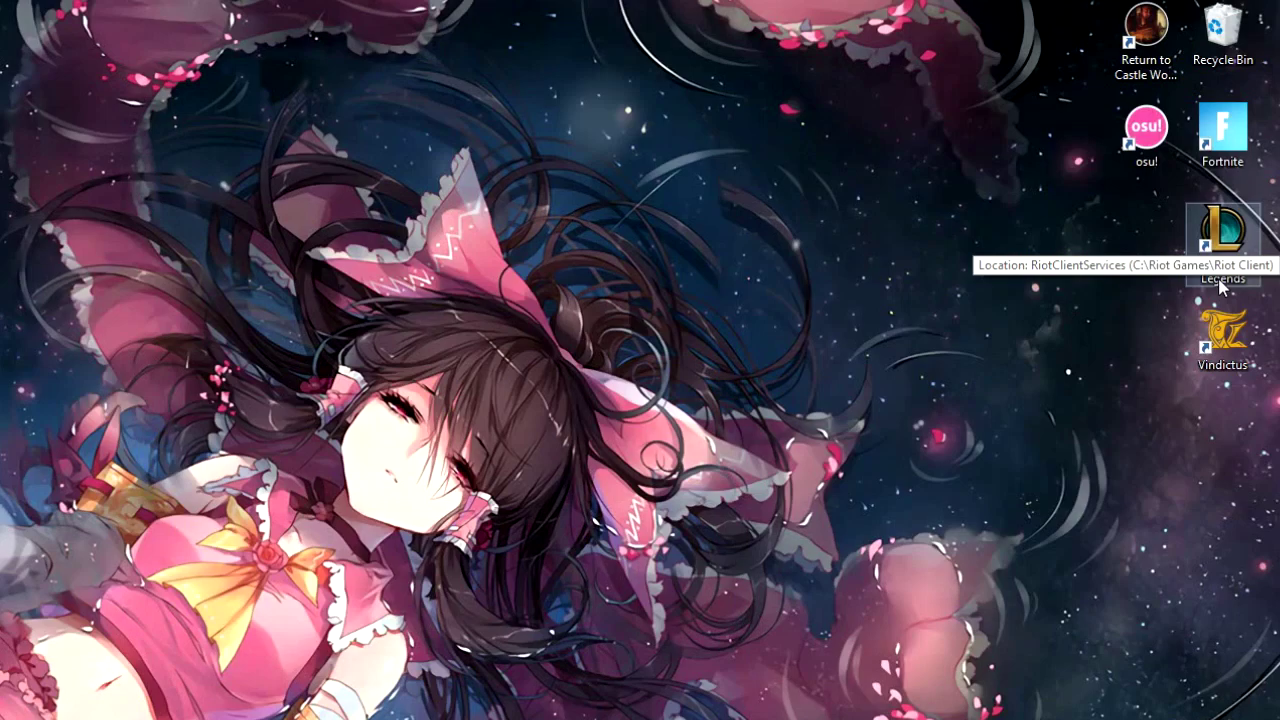
drag(1220, 287, 1015, 334)
key(Escape)
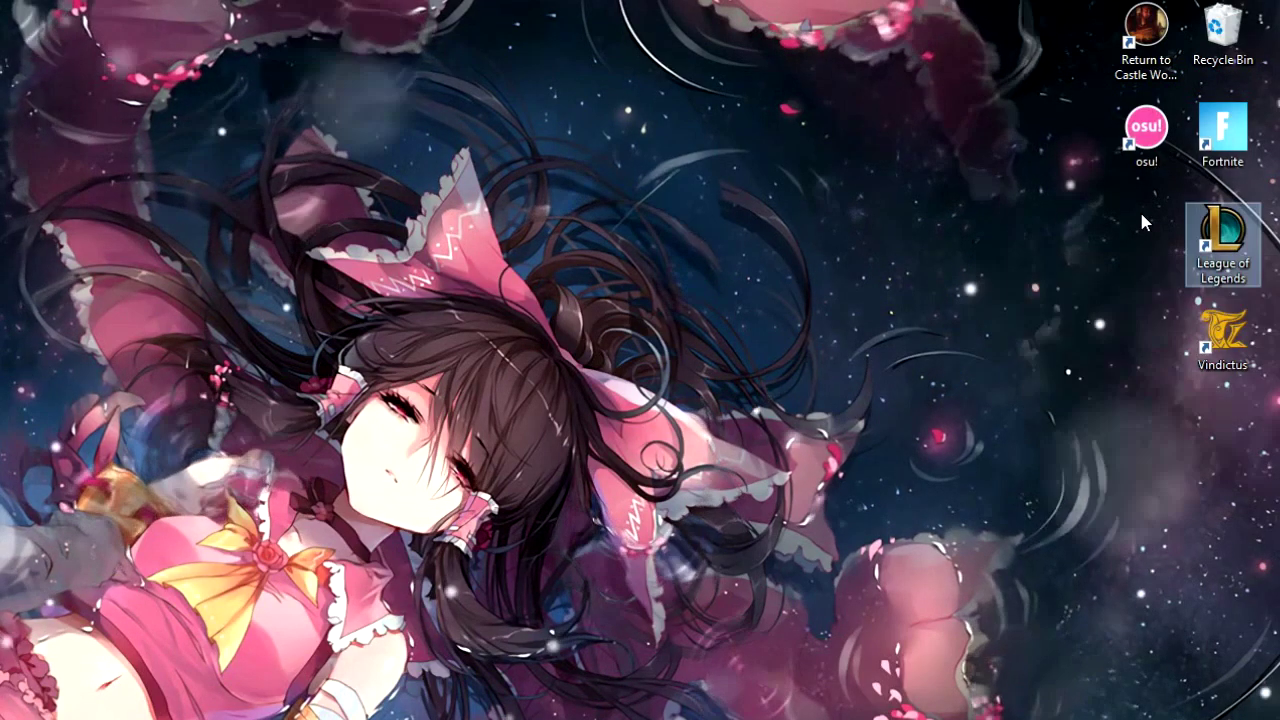
right_click(1195, 243)
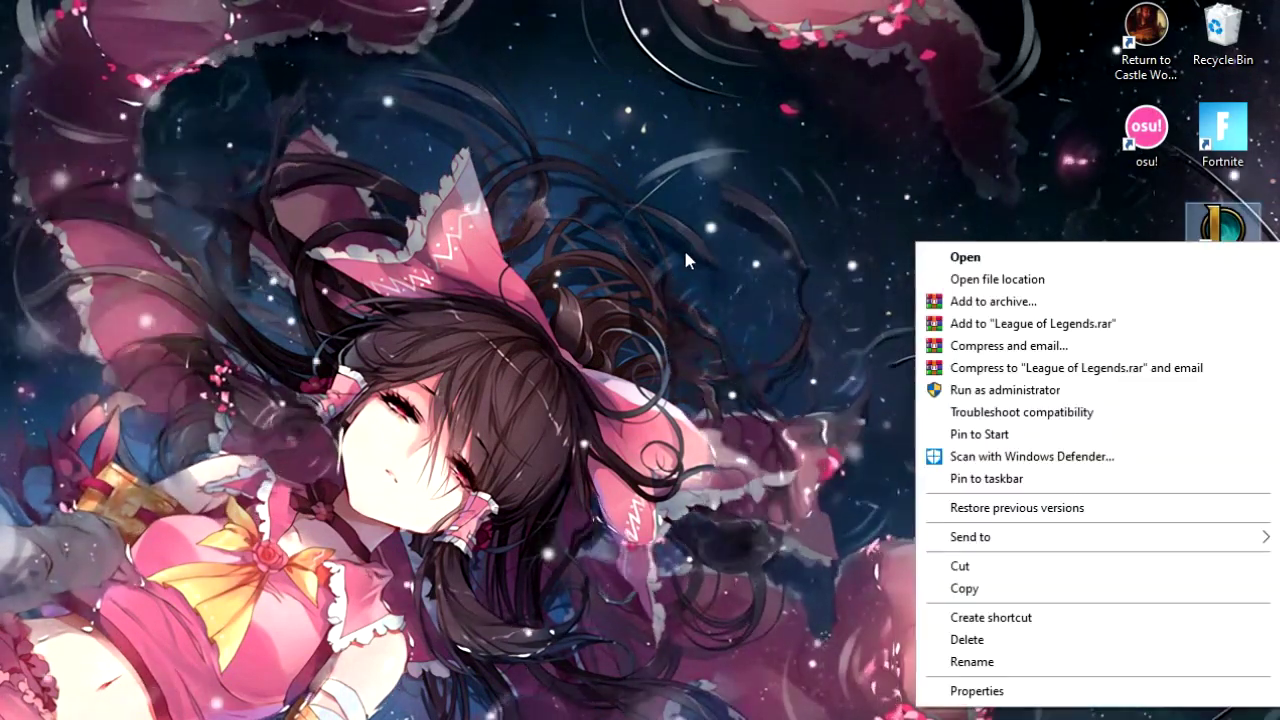
click(686, 258)
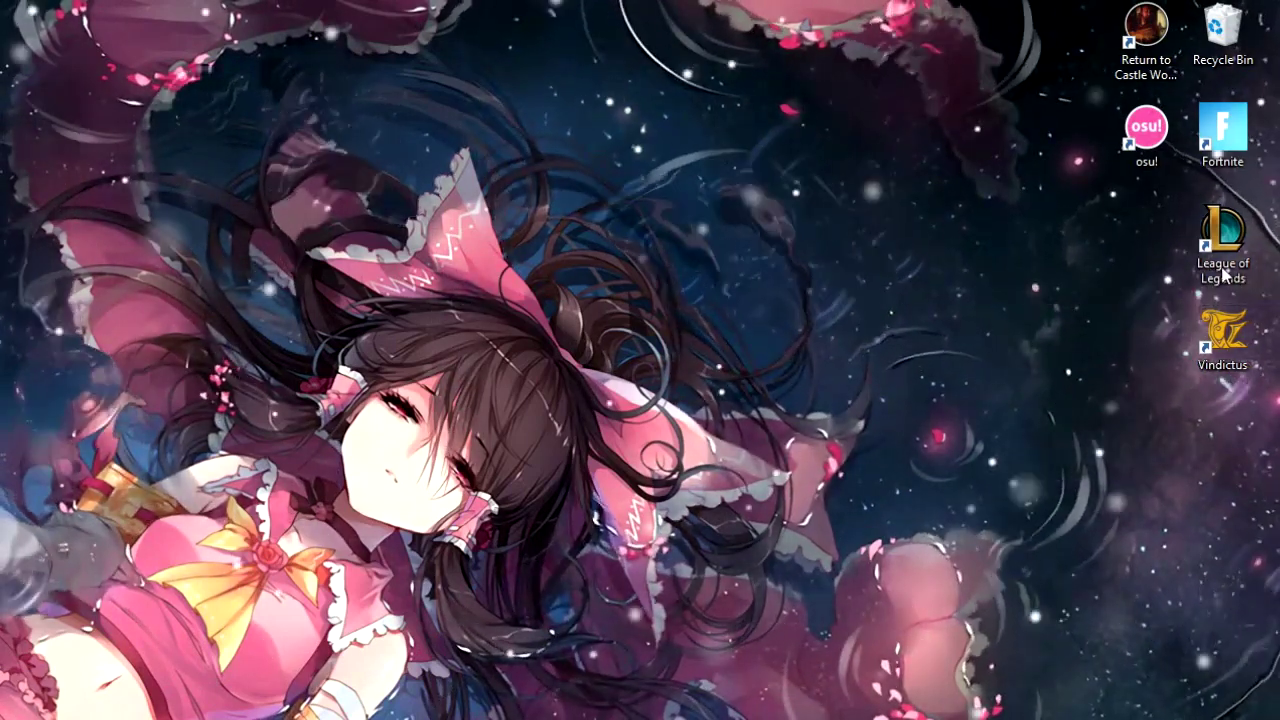
Open the file location of the League of Legends desktop shortcut from its properties.
drag(1222, 276, 862, 280)
right_click(862, 280)
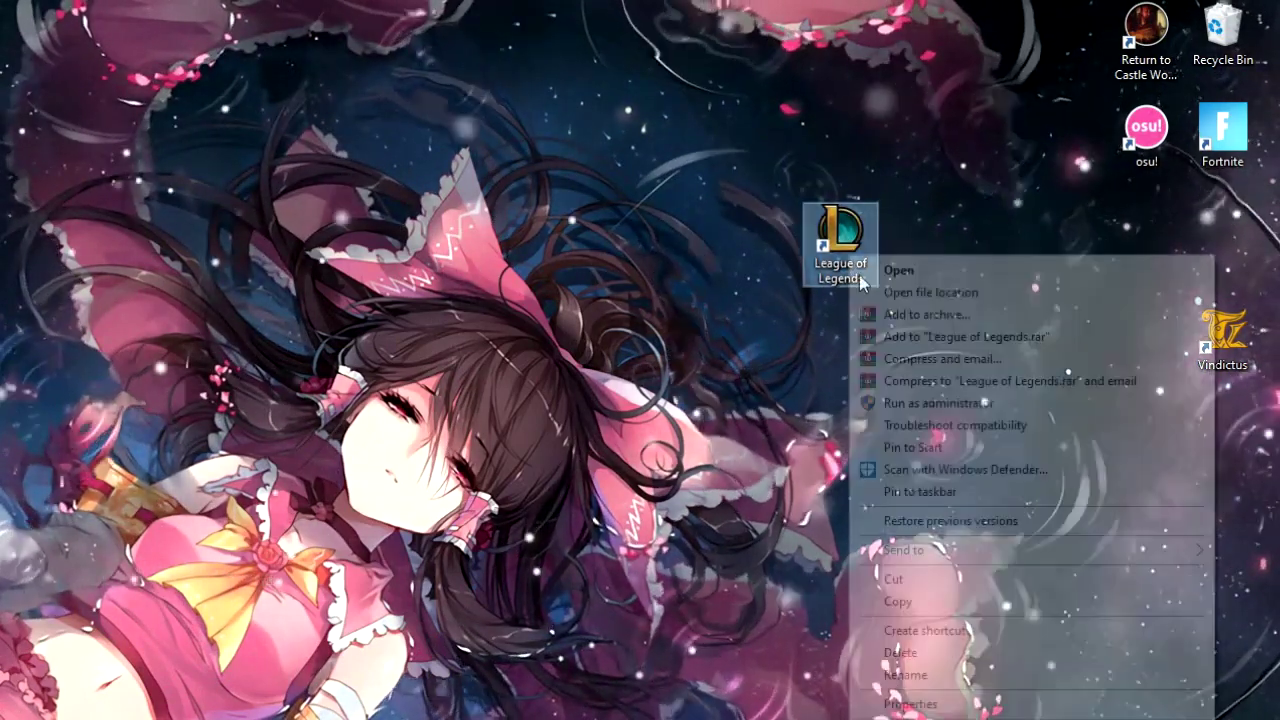
click(895, 703)
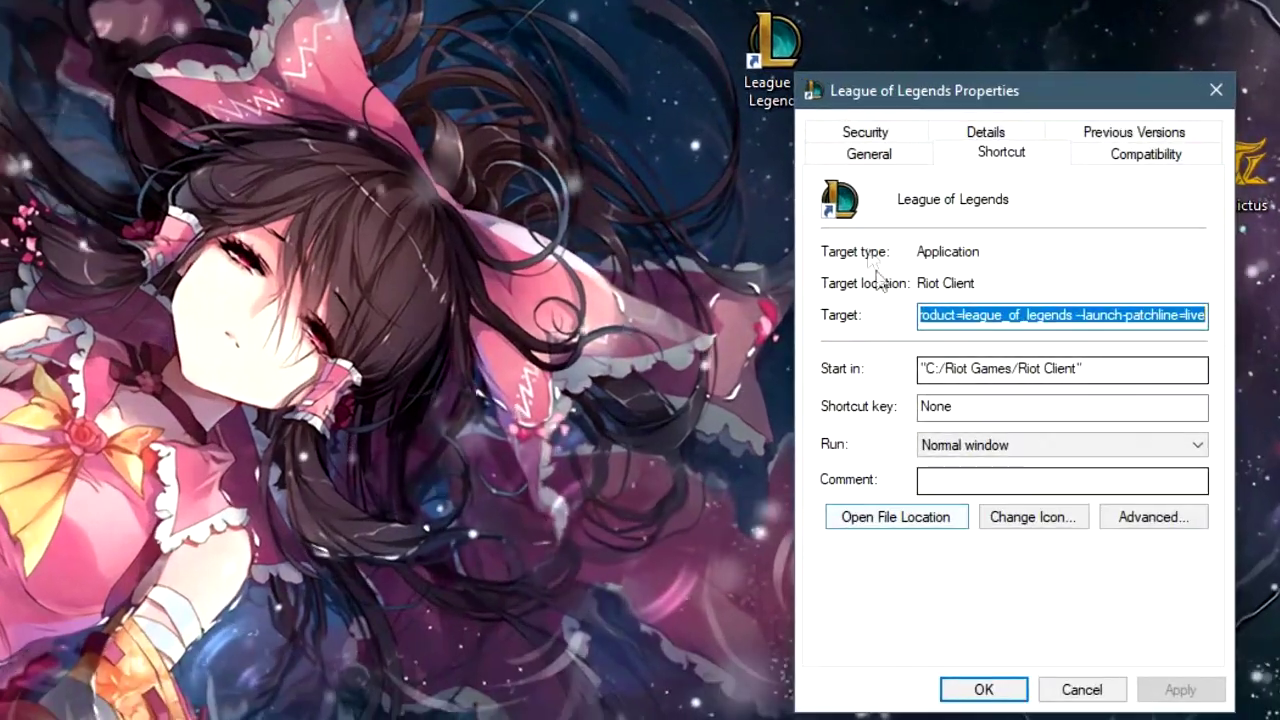
click(905, 518)
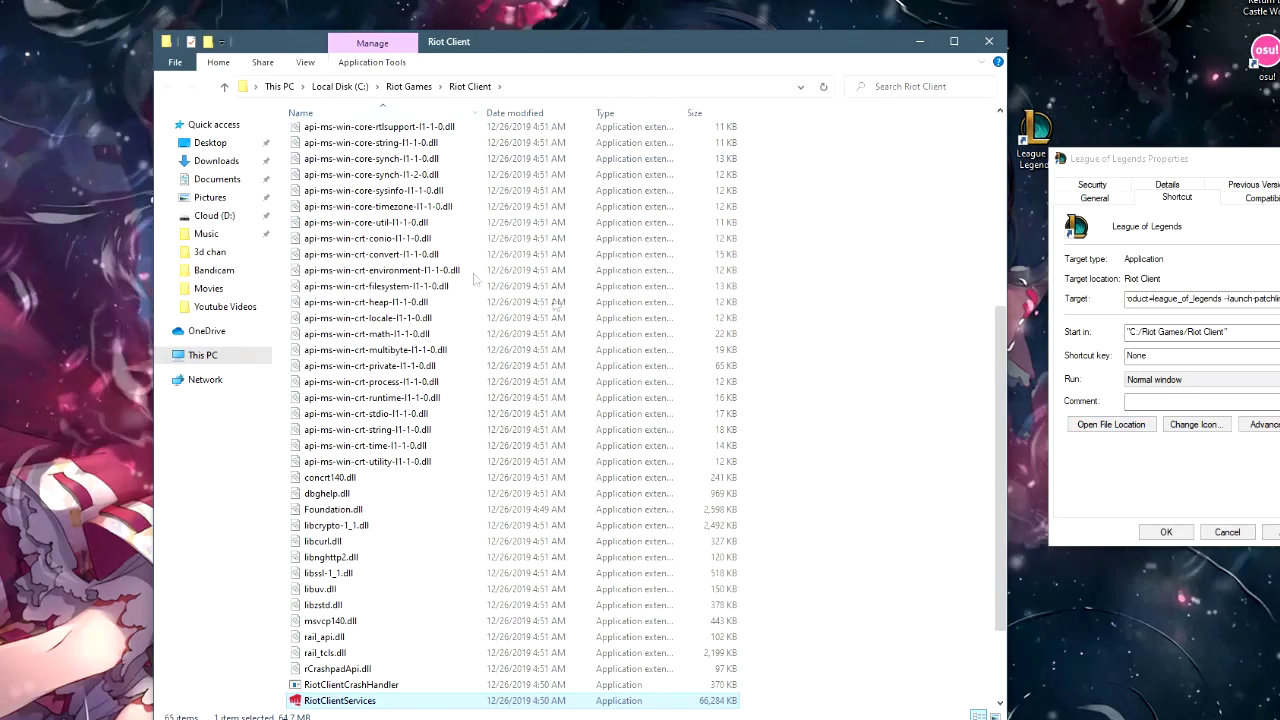
Look through the League of Legends folder inside Riot Games, and return to the desktop.
scroll(474, 280, down, 3)
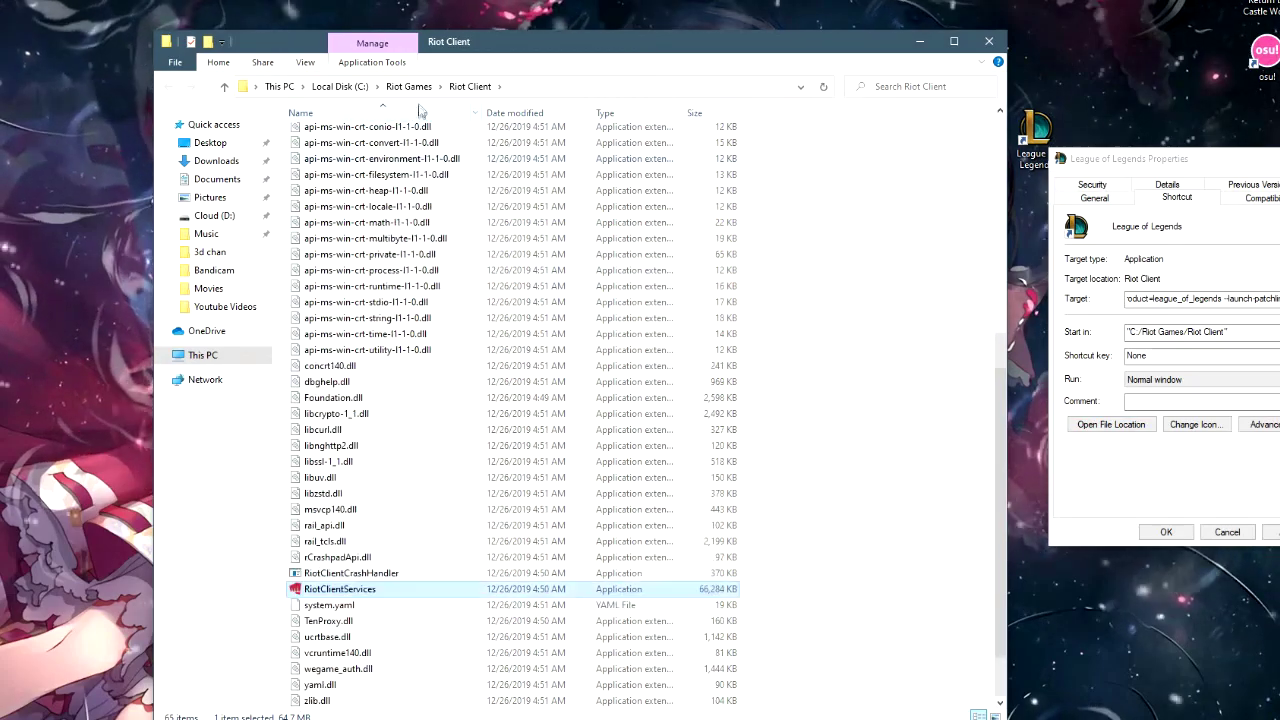
click(410, 87)
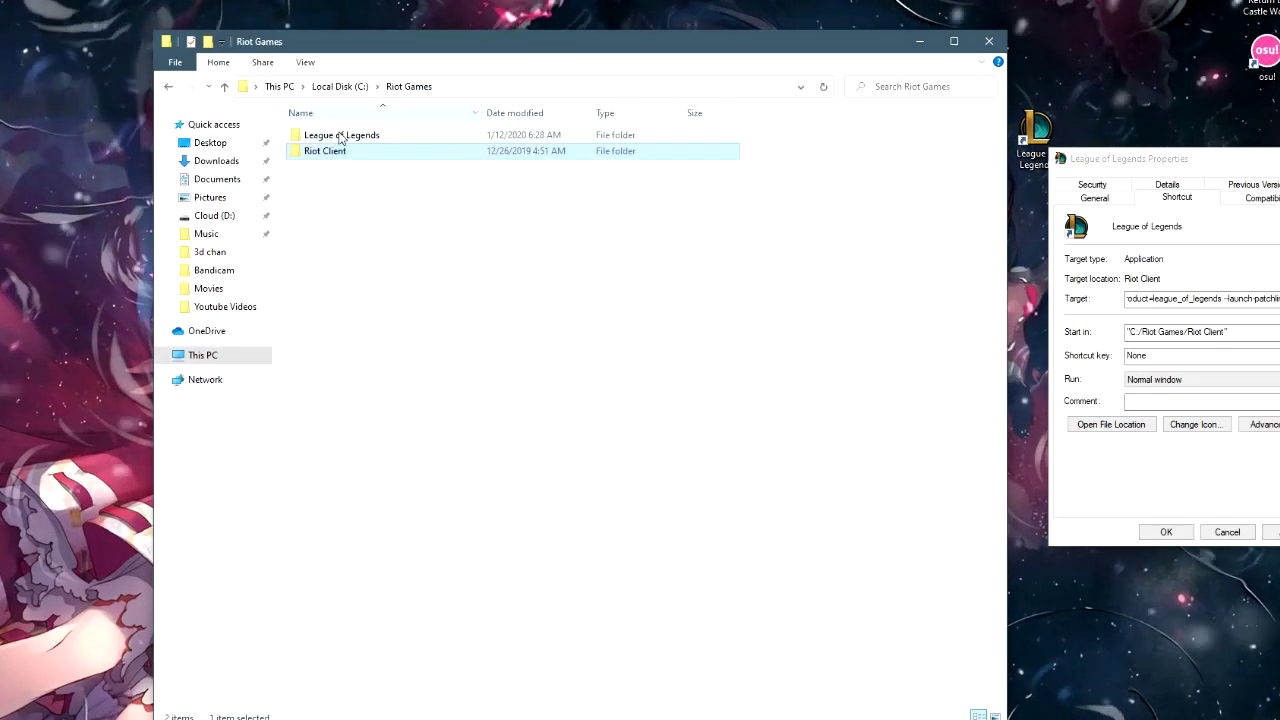
double_click(337, 134)
scroll(567, 300, down, 10)
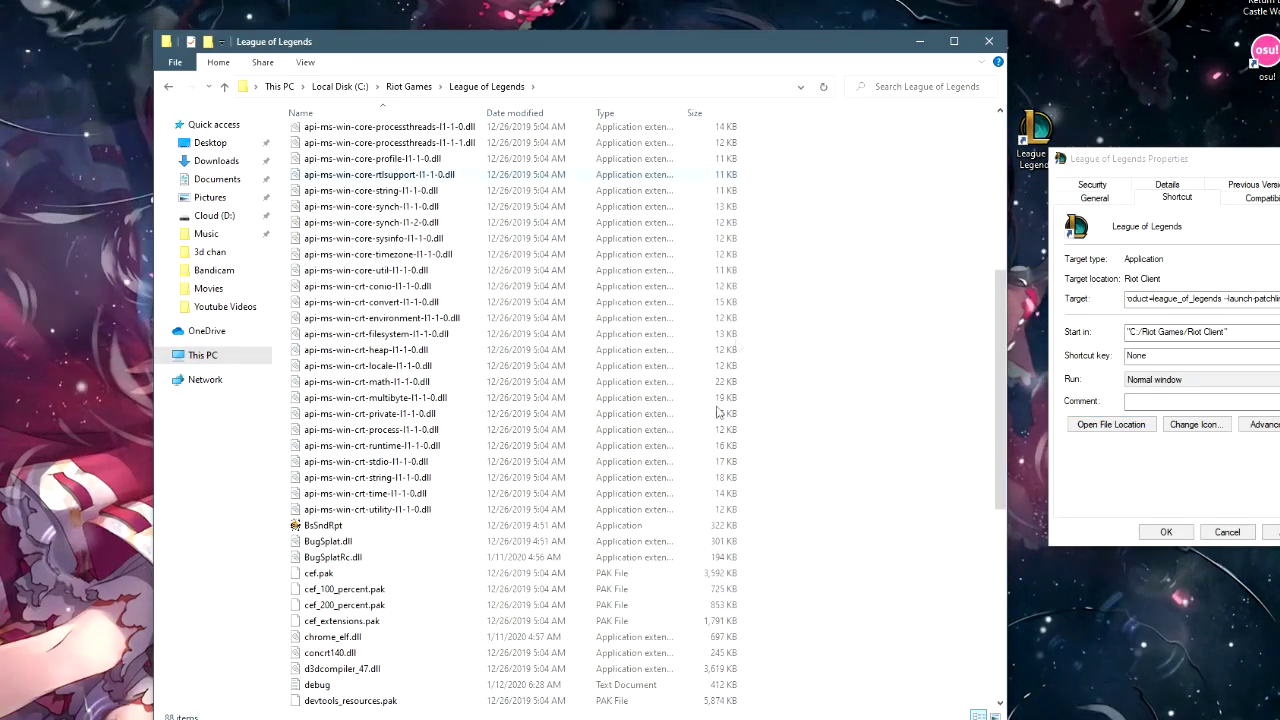
key(super+d)
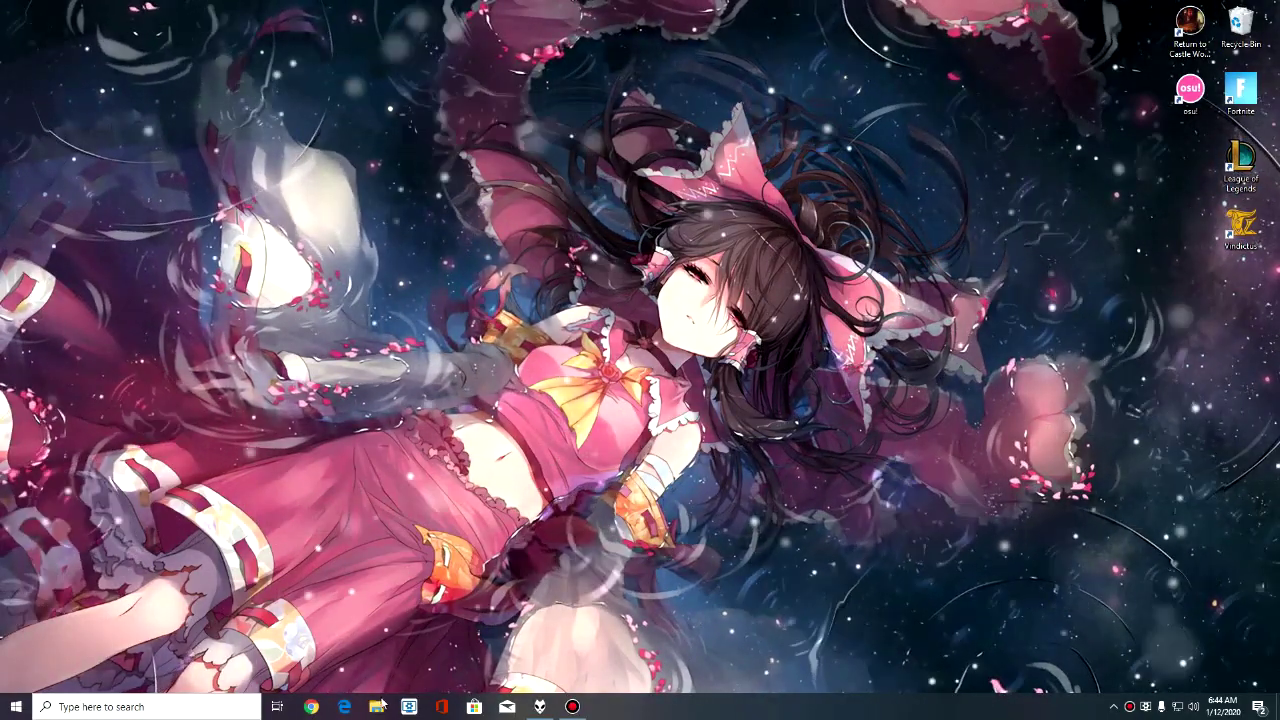
Open File Explorer and go to the League of Legends folder in Riot Games on Local Disk (C:).
key(super+e)
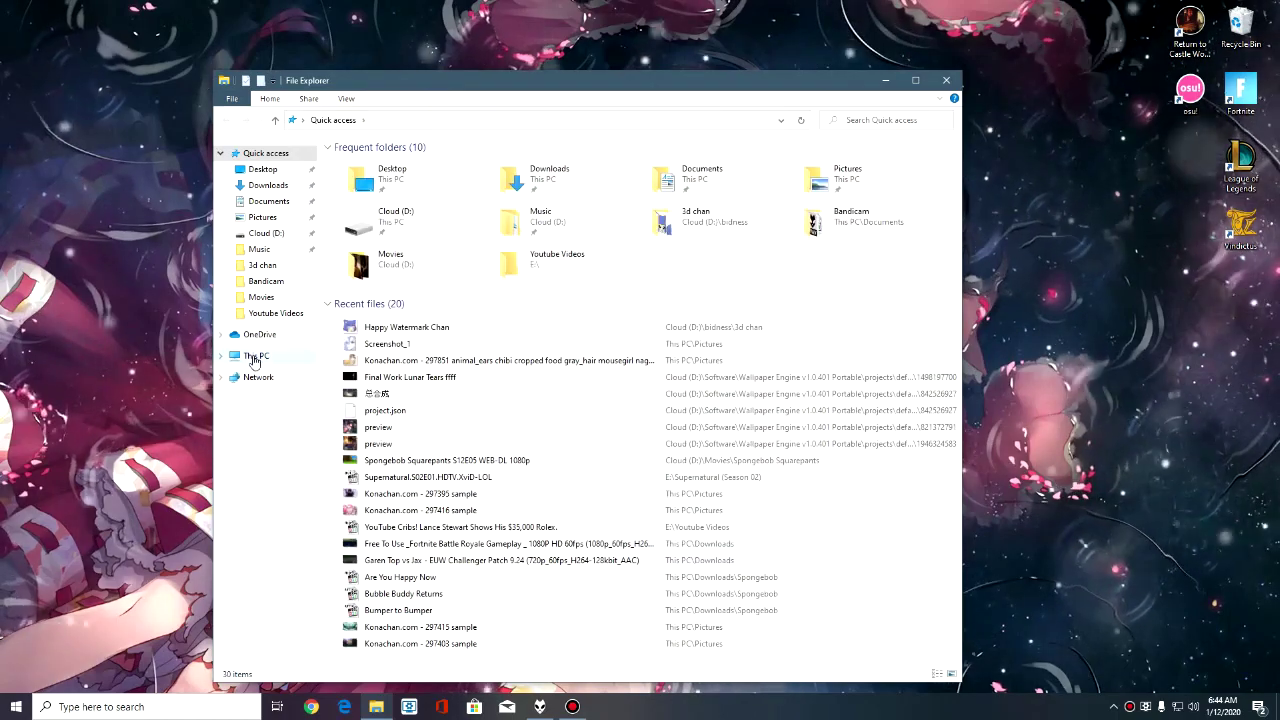
click(280, 355)
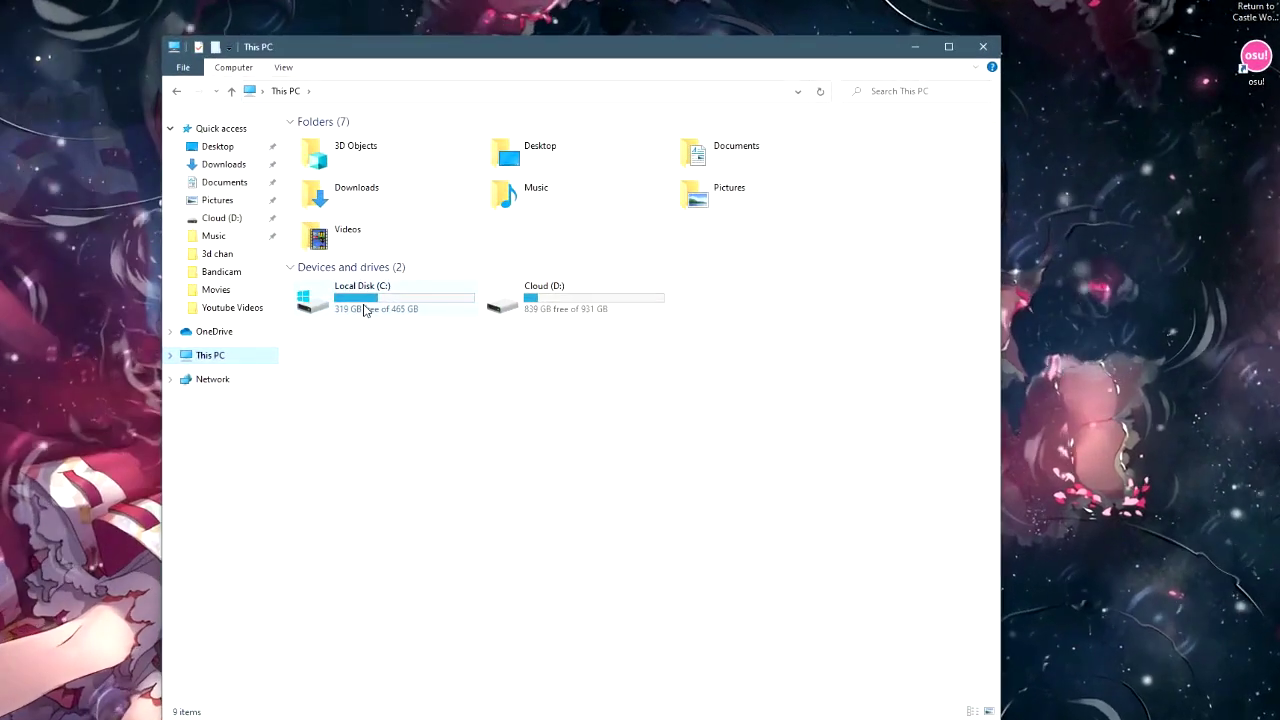
double_click(364, 300)
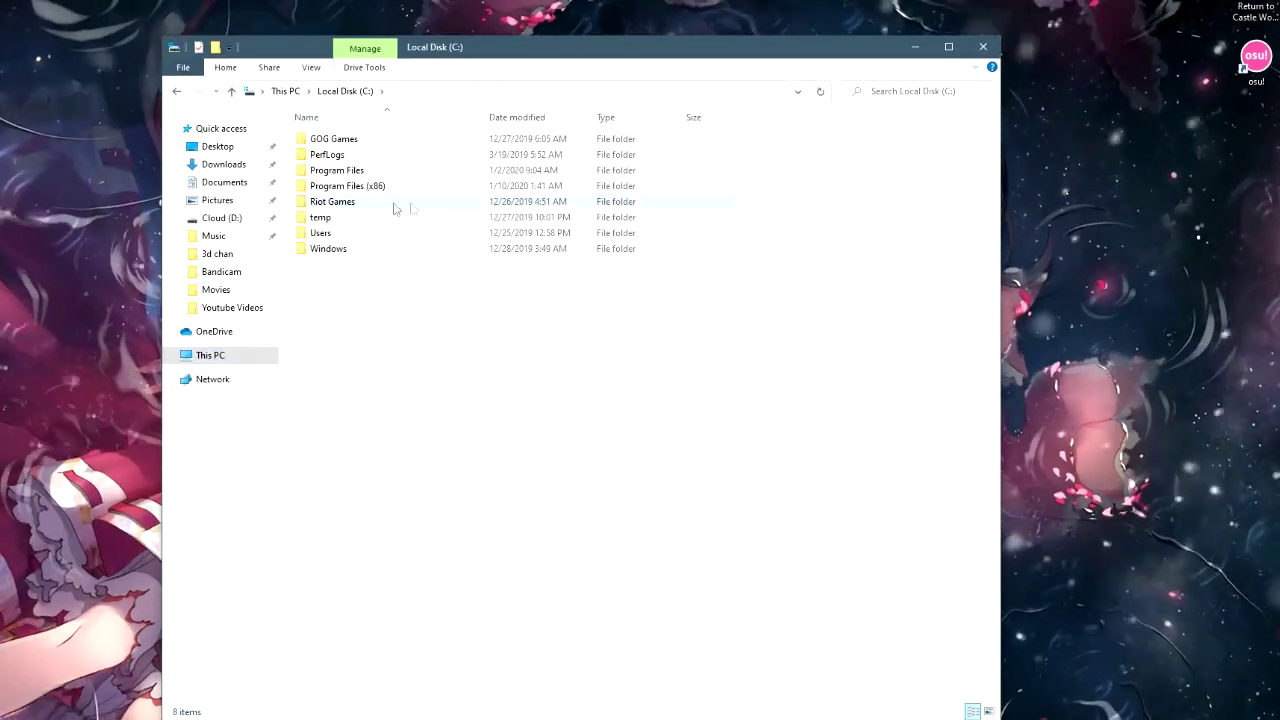
double_click(336, 202)
double_click(346, 139)
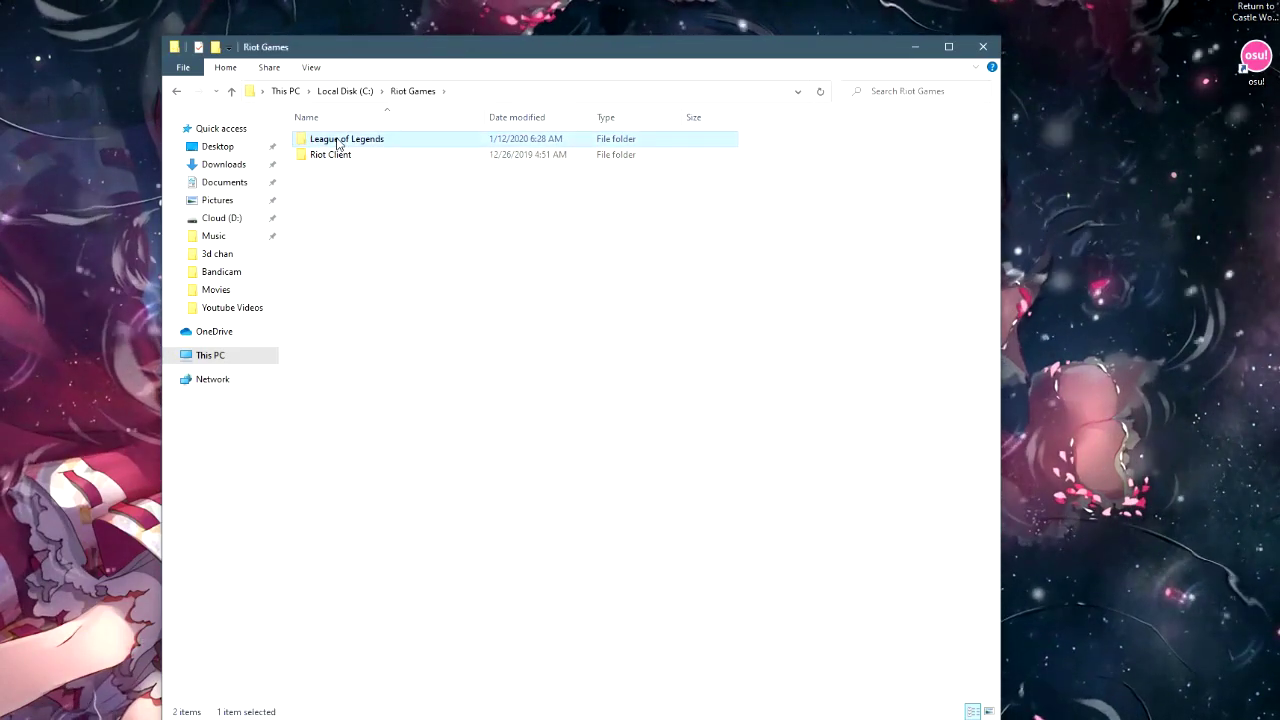
scroll(413, 300, down, 7)
Go to the Riot Client folder inside Riot Games and look through its files.
click(413, 92)
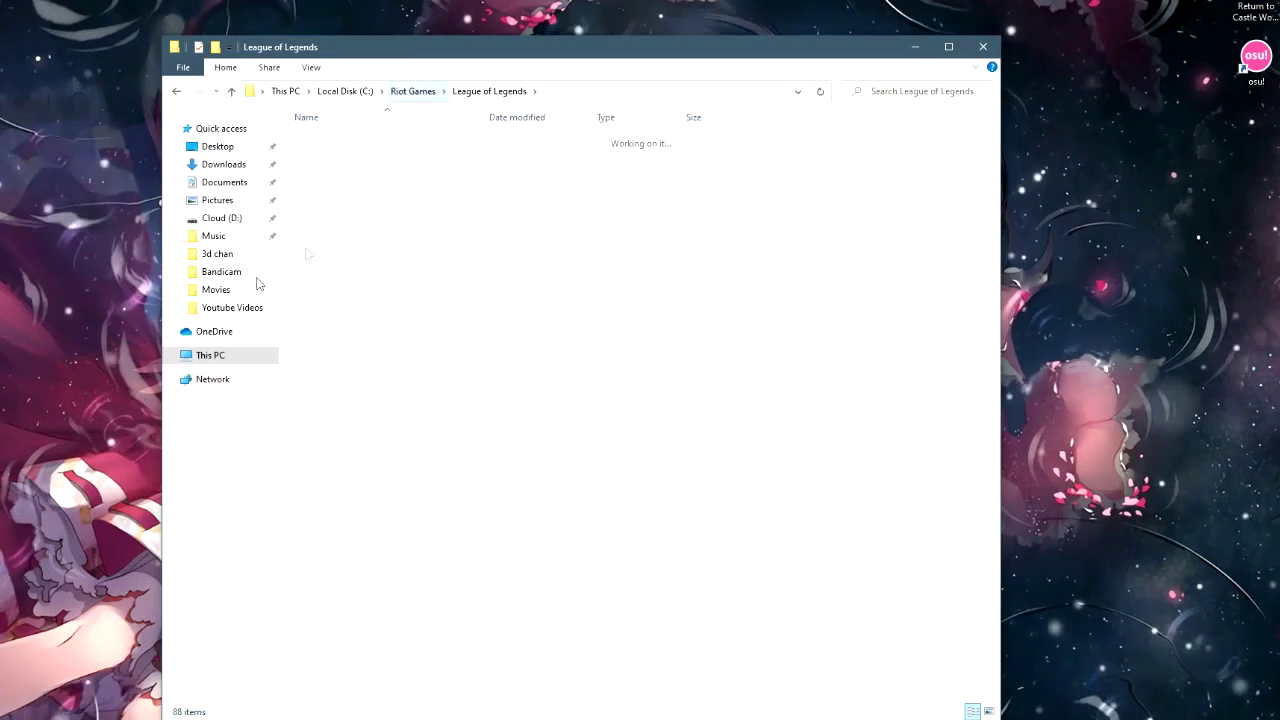
double_click(312, 154)
scroll(395, 320, down, 10)
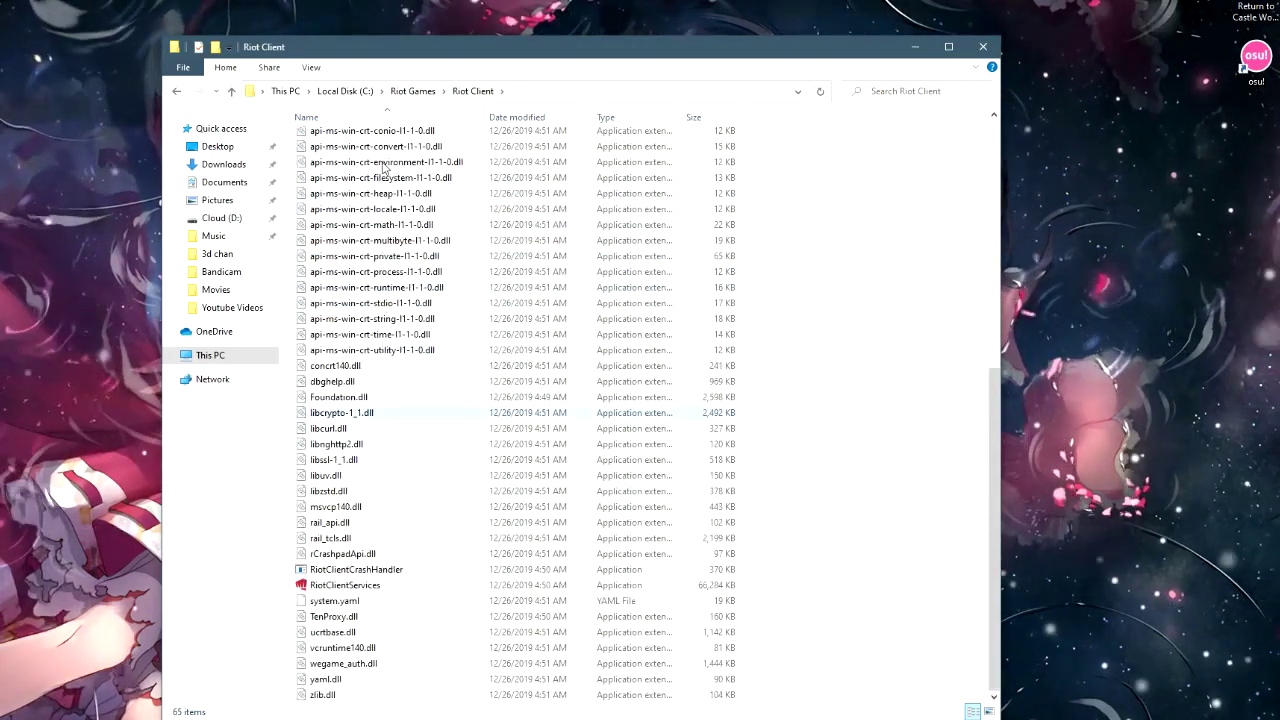
scroll(470, 455, up, 10)
scroll(470, 455, down, 10)
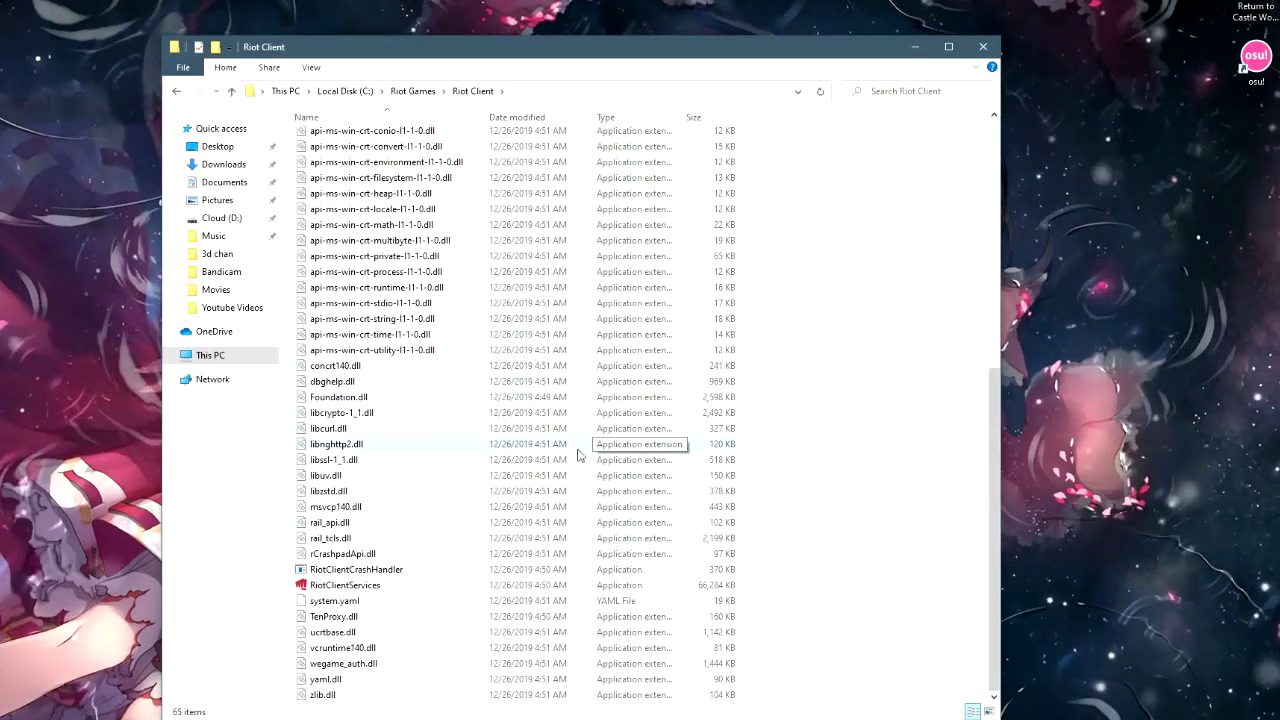
scroll(393, 203, up, 10)
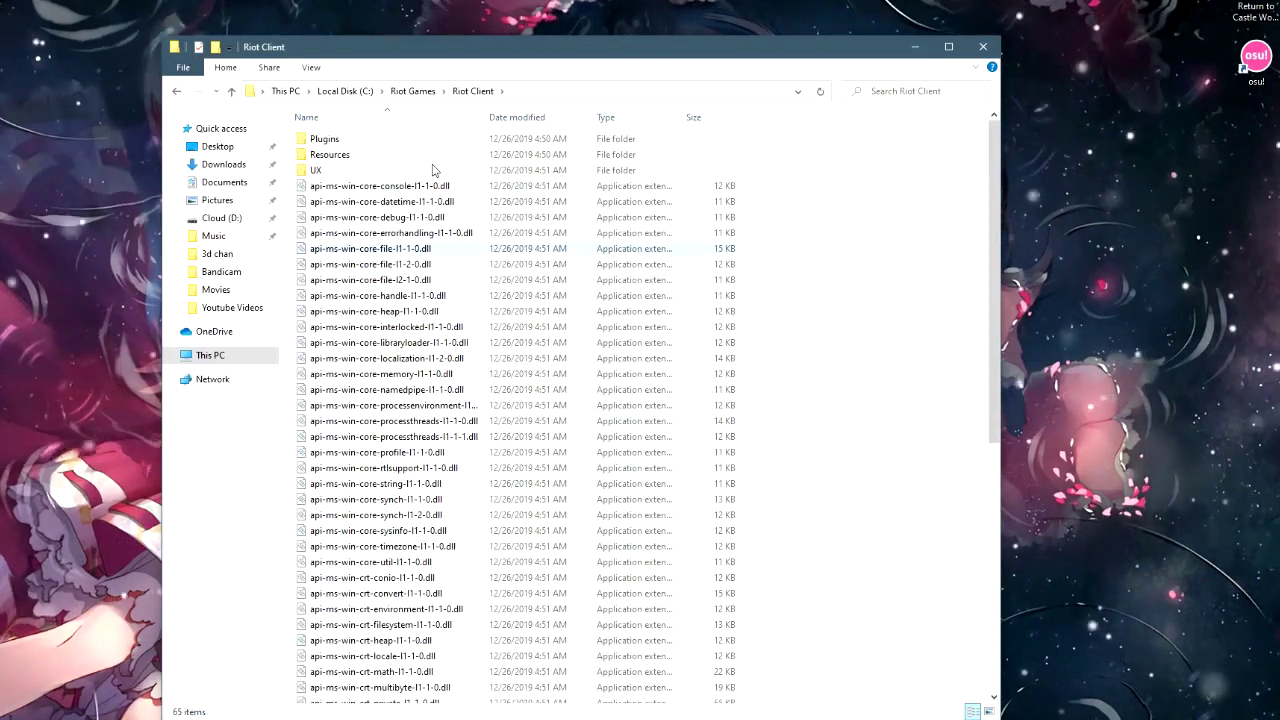
scroll(433, 170, down, 10)
Return to the League of Legends folder inside Riot Games and locate the LeagueClient application.
click(404, 88)
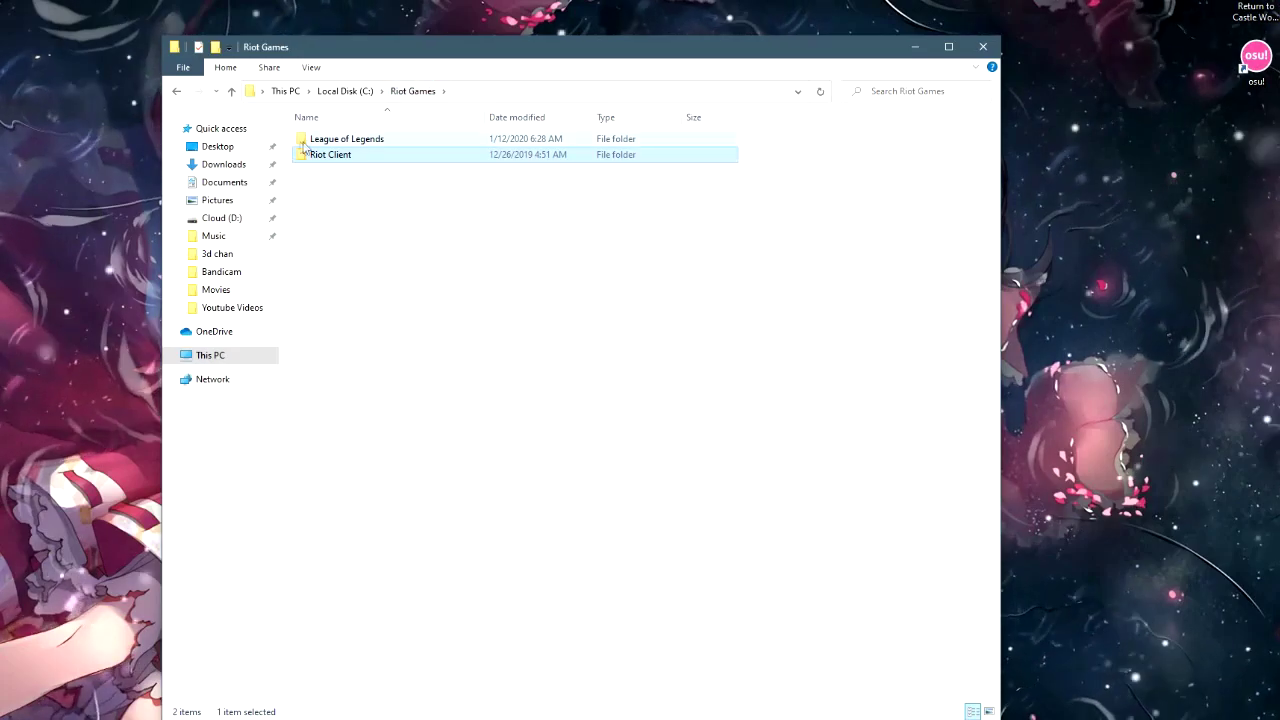
double_click(332, 139)
scroll(336, 148, down, 15)
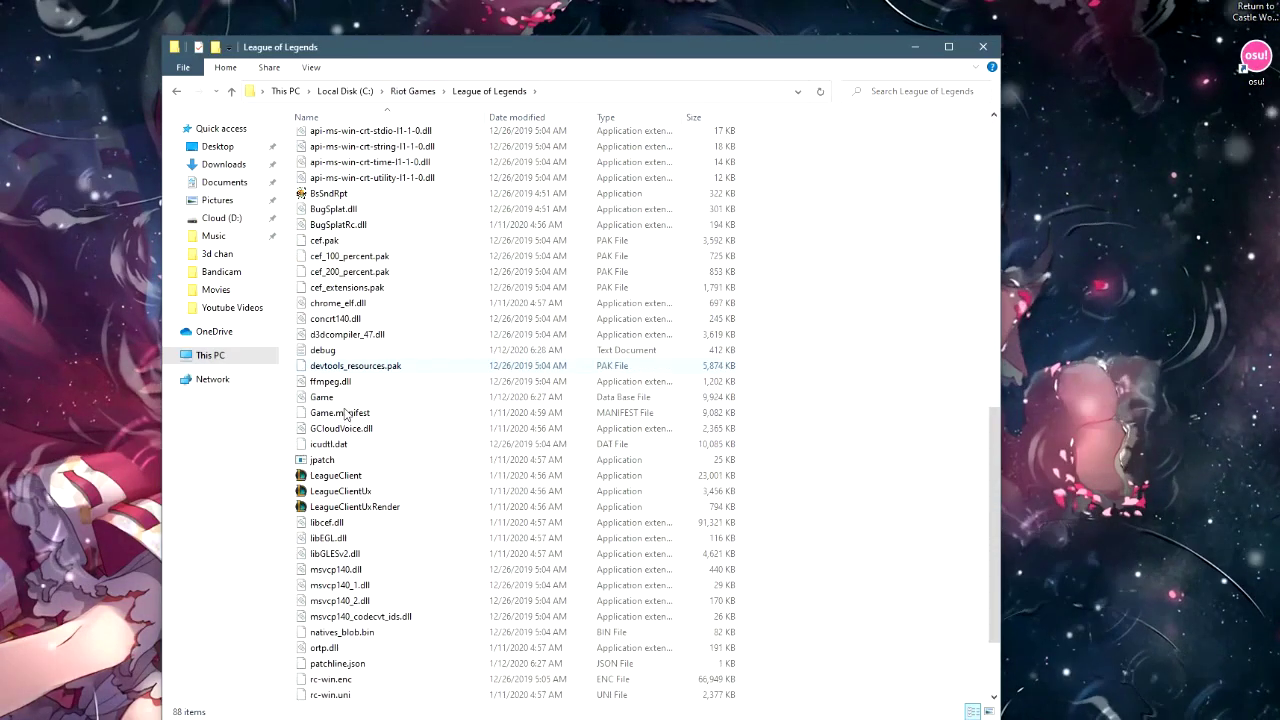
scroll(330, 300, up, 7)
scroll(325, 464, down, 7)
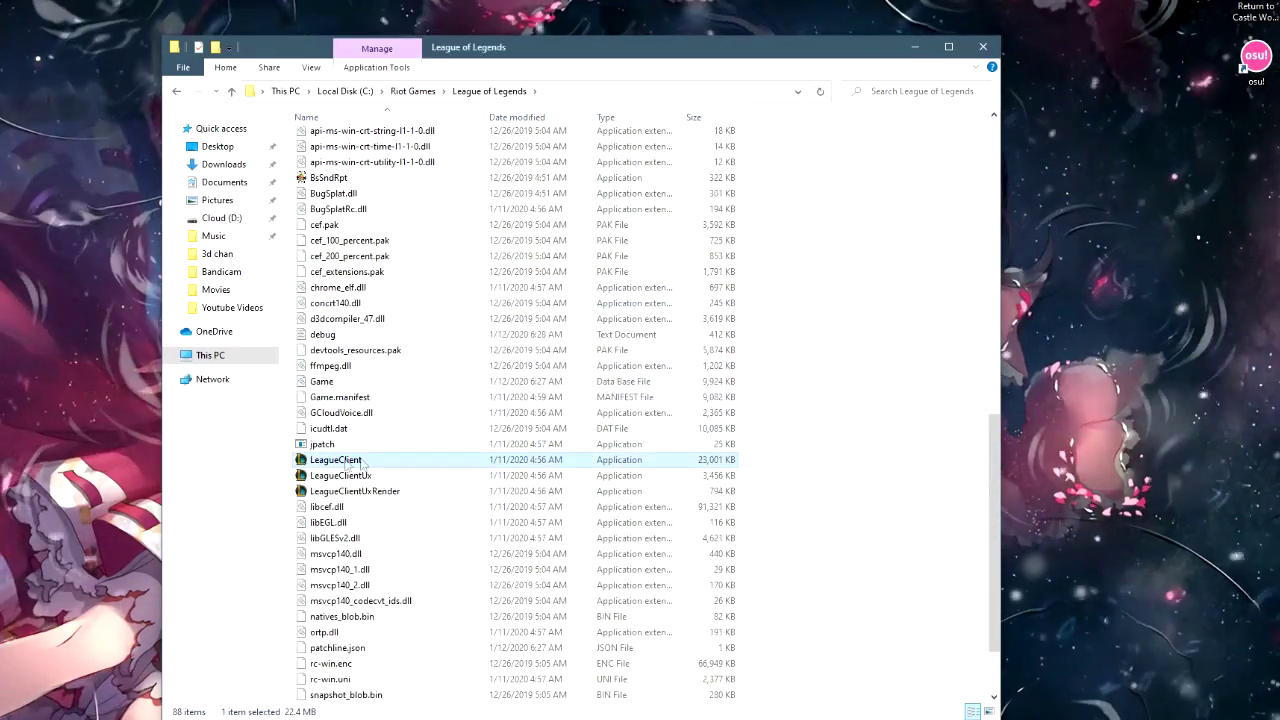
Create a shortcut to the LeagueClient application, move it to the desktop, and close the folder window.
right_click(341, 459)
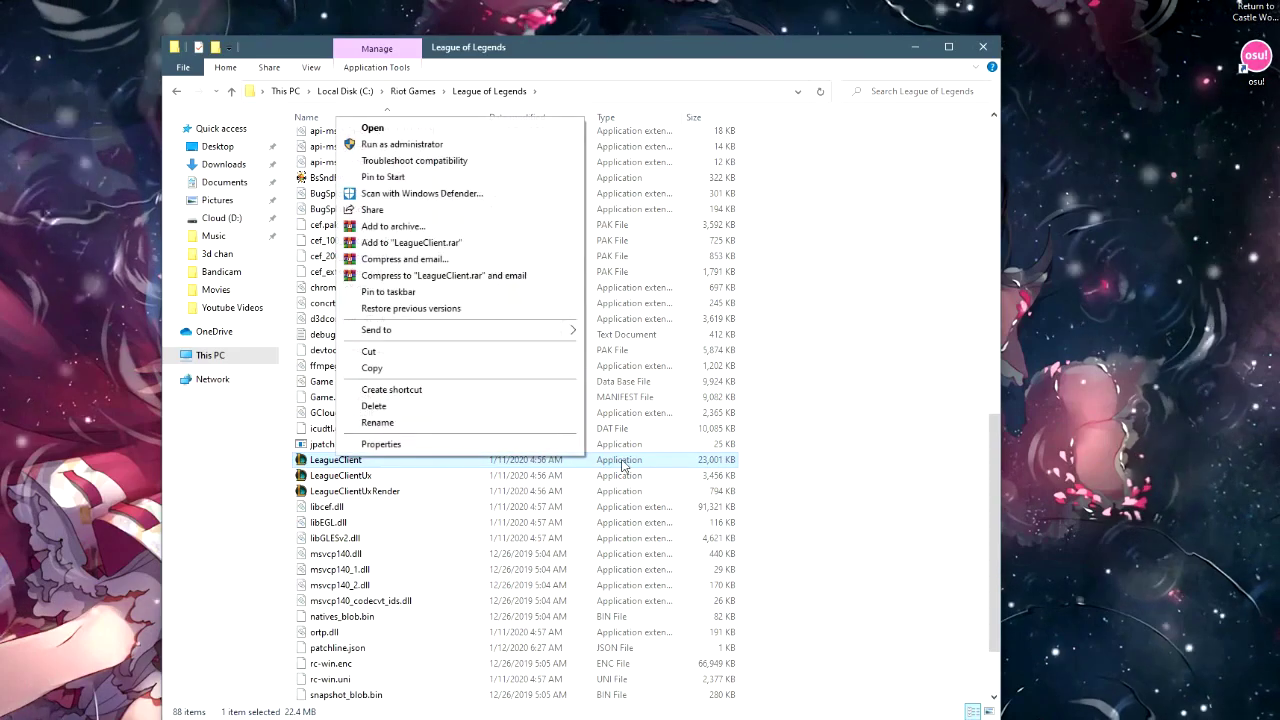
click(392, 392)
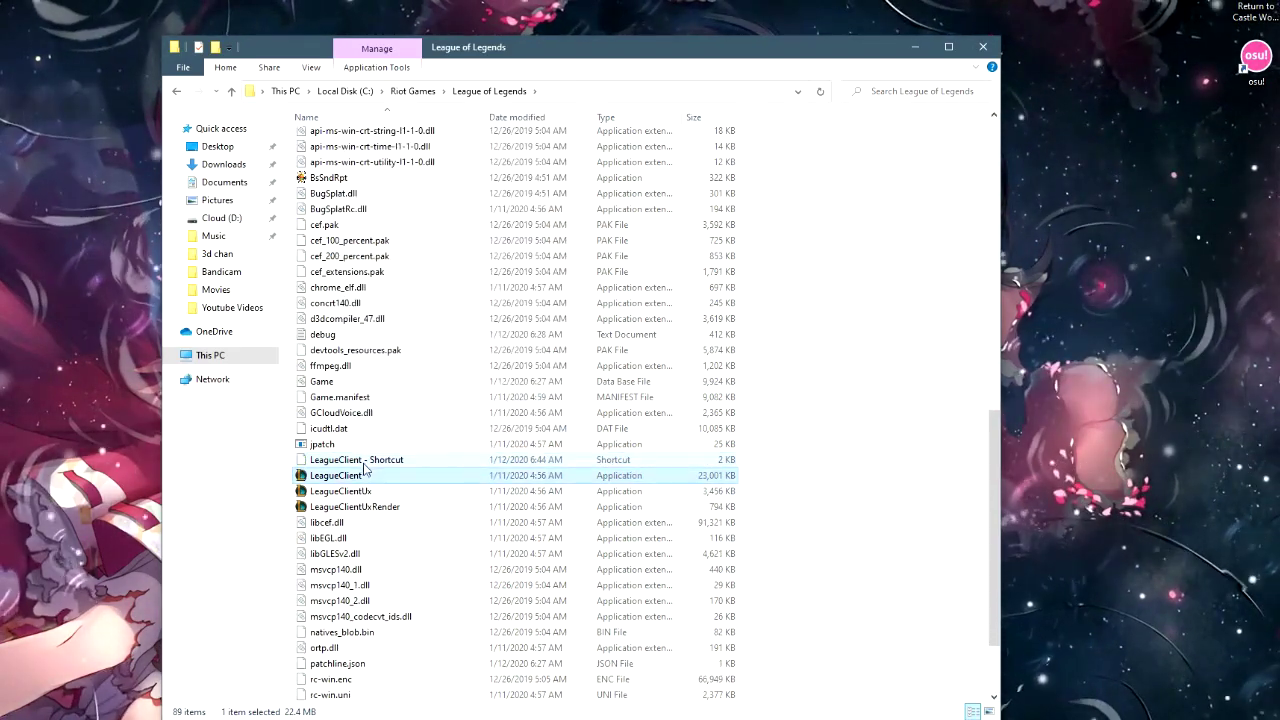
click(362, 461)
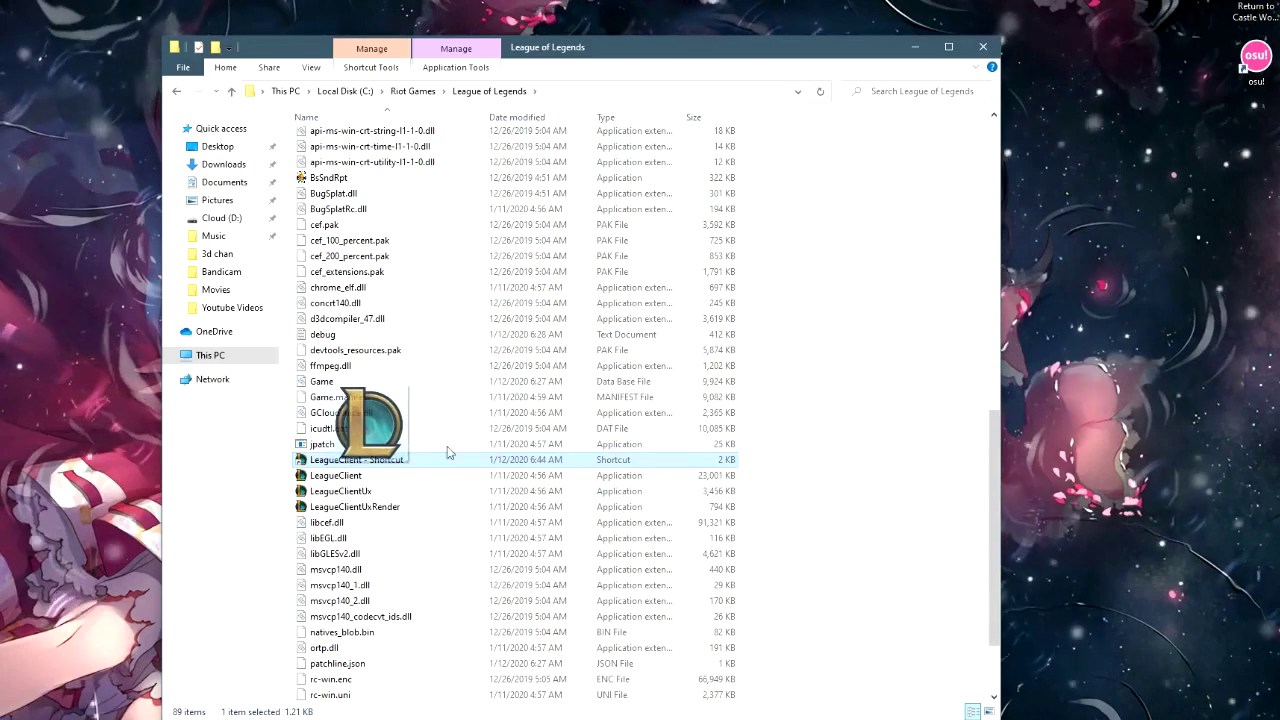
drag(448, 452, 1090, 168)
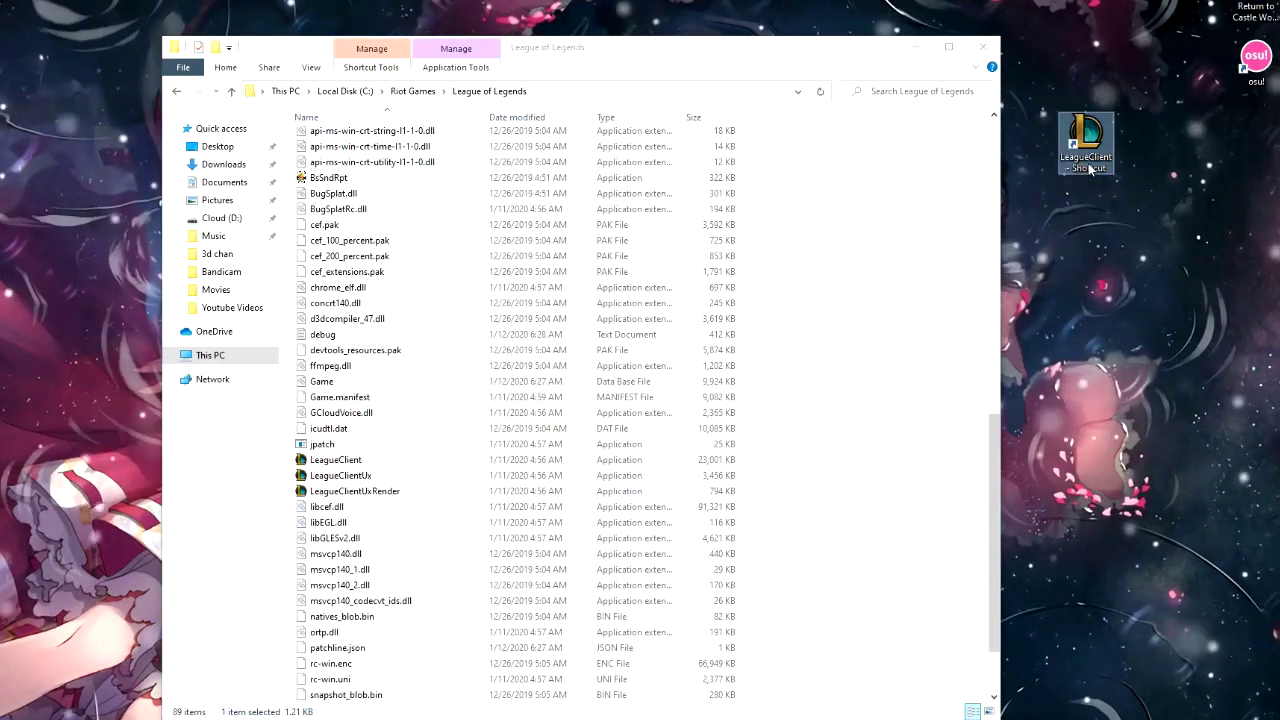
click(997, 47)
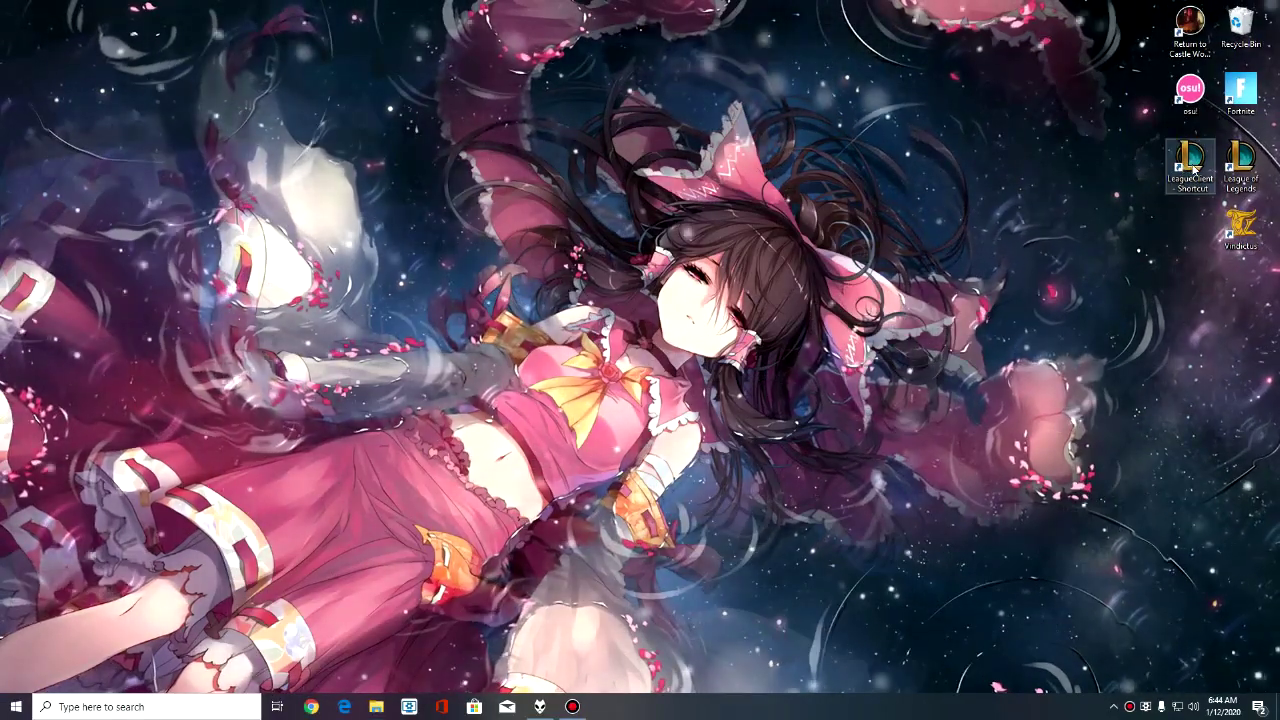
Open the properties of the LeagueClient shortcut on the desktop and move the dialog to the middle of the screen.
right_click(1193, 169)
click(1190, 164)
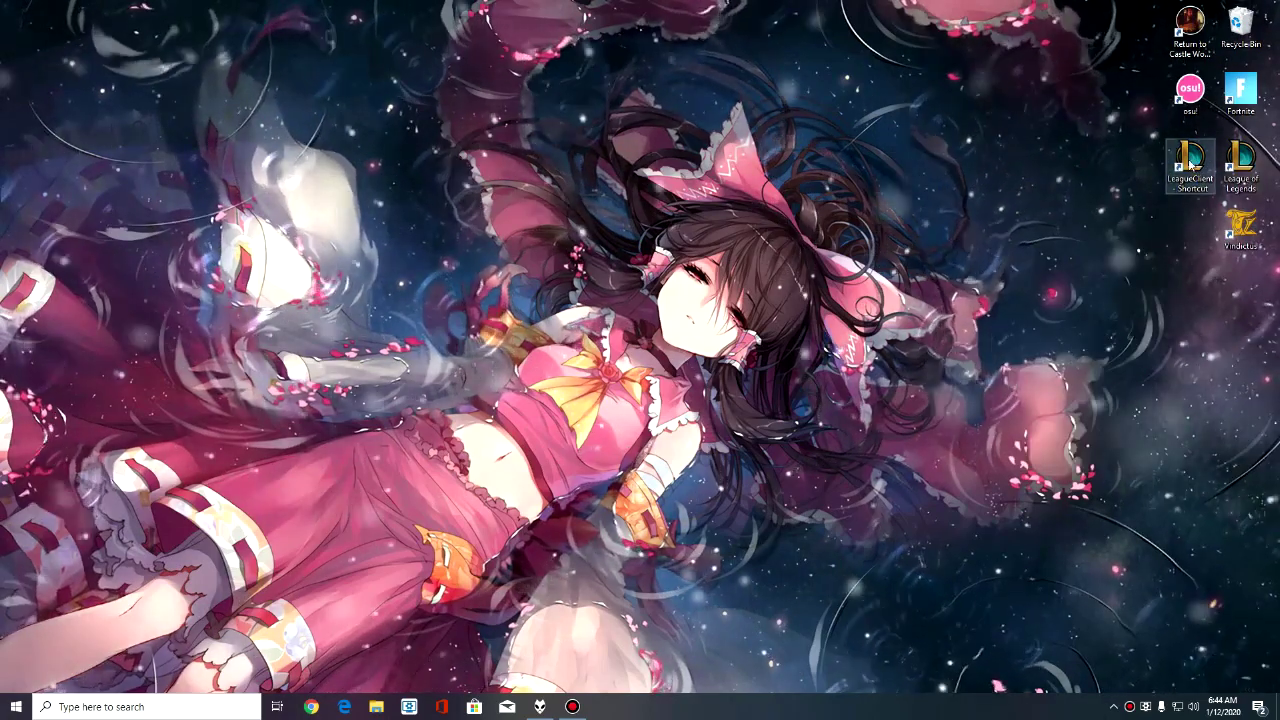
right_click(1192, 166)
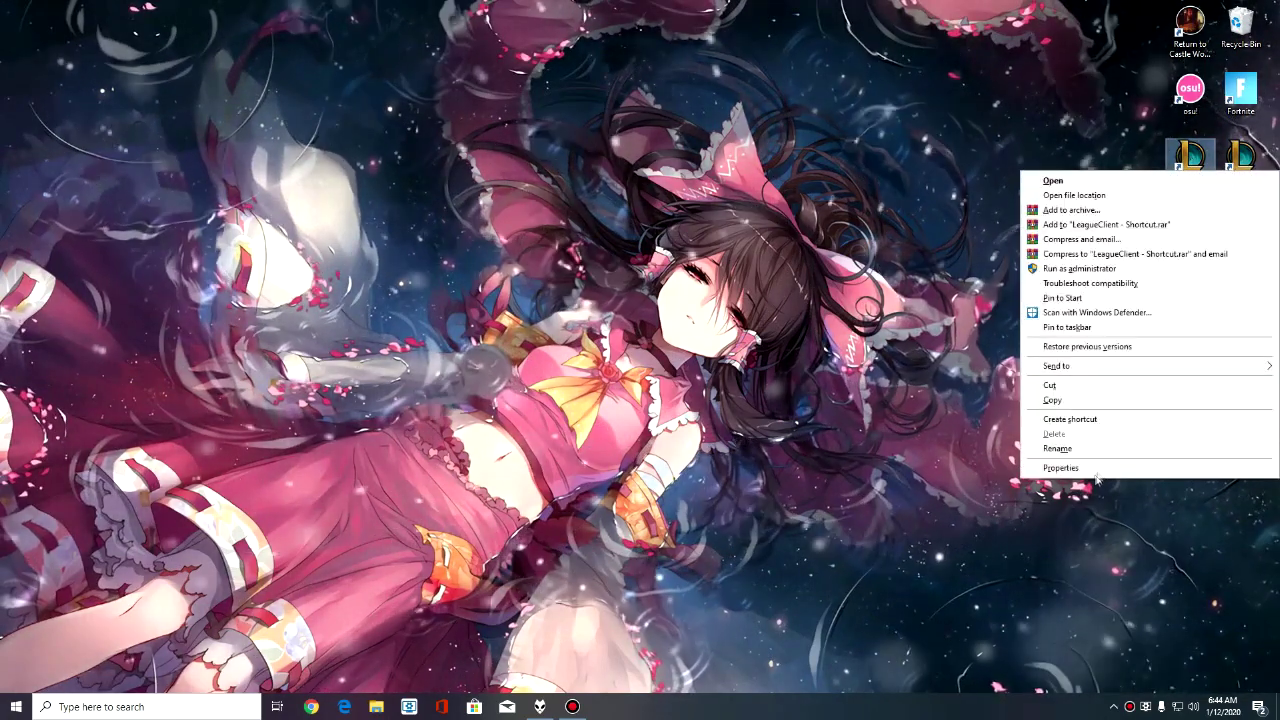
click(1093, 470)
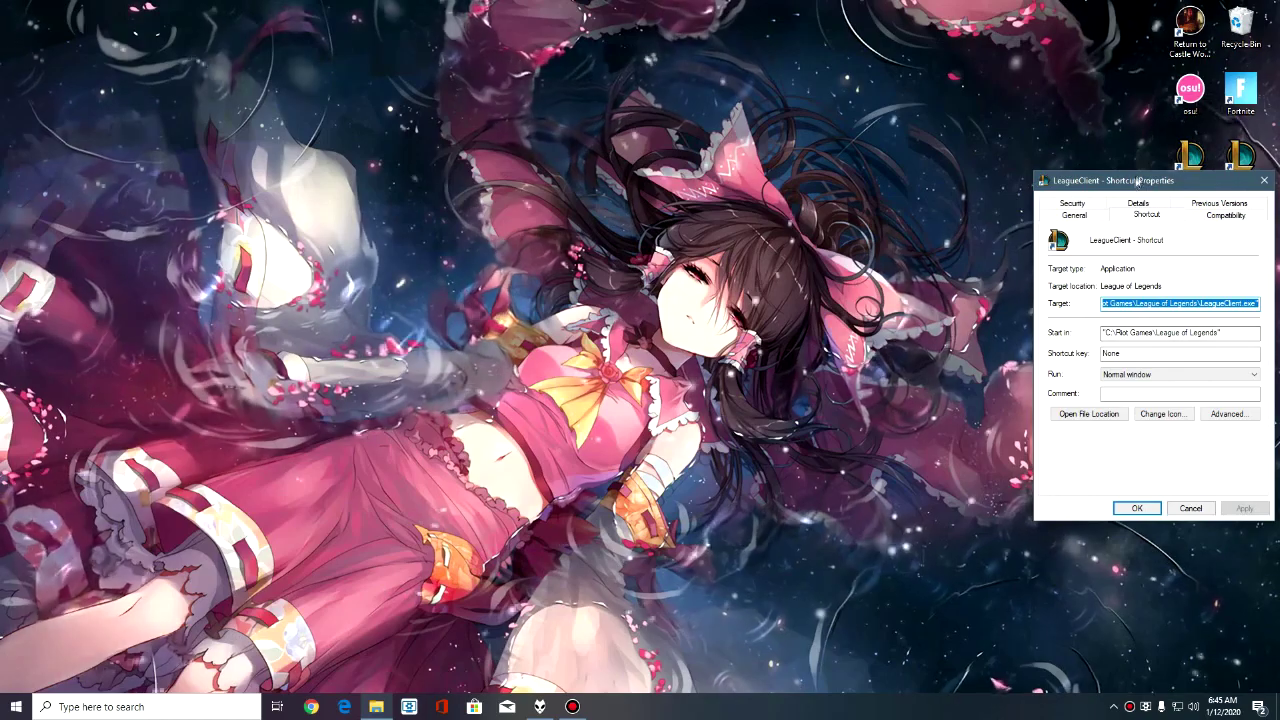
drag(1138, 181, 602, 203)
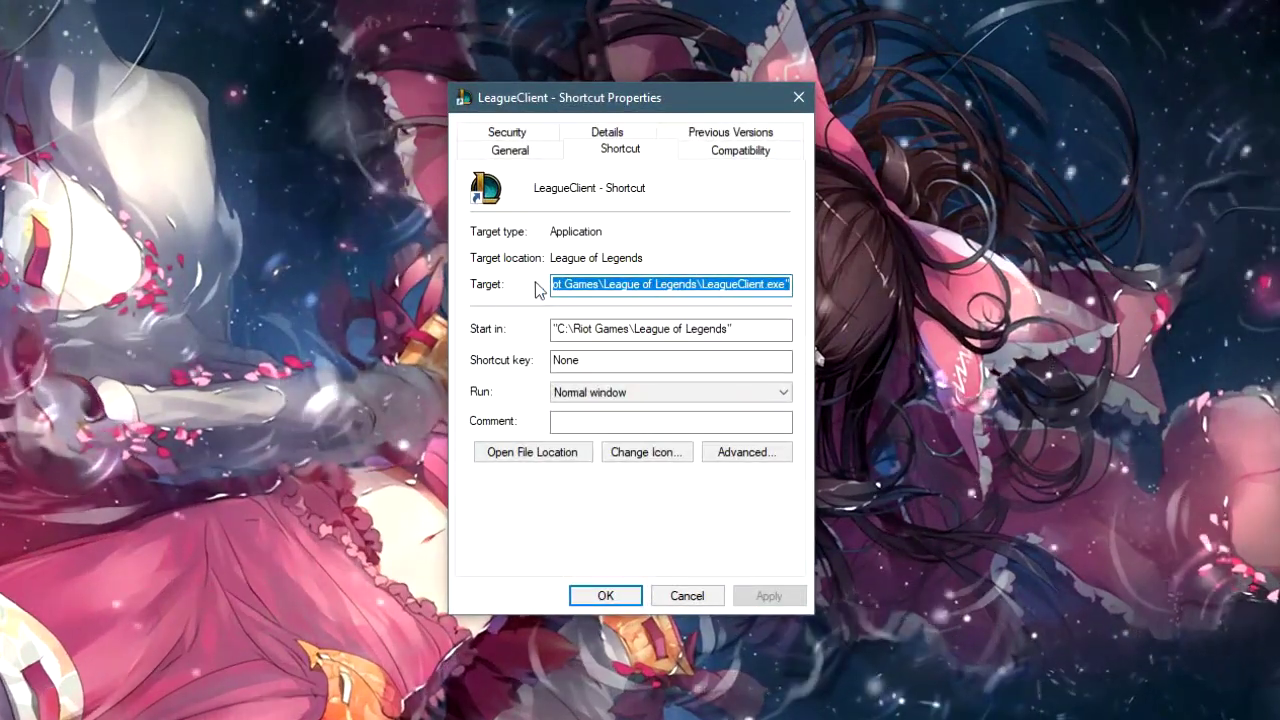
Append --locale=ko_KR to the end of the shortcut's target path, apply the change and close the properties.
click(789, 286)
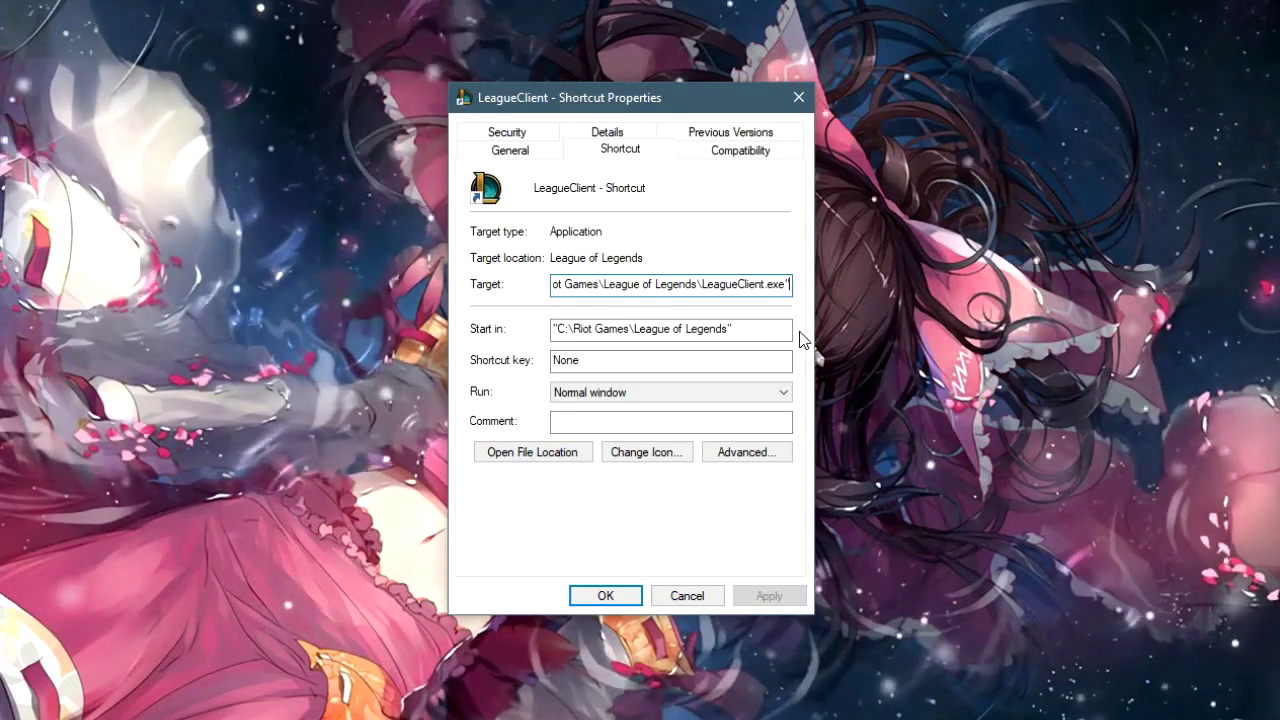
text(-)
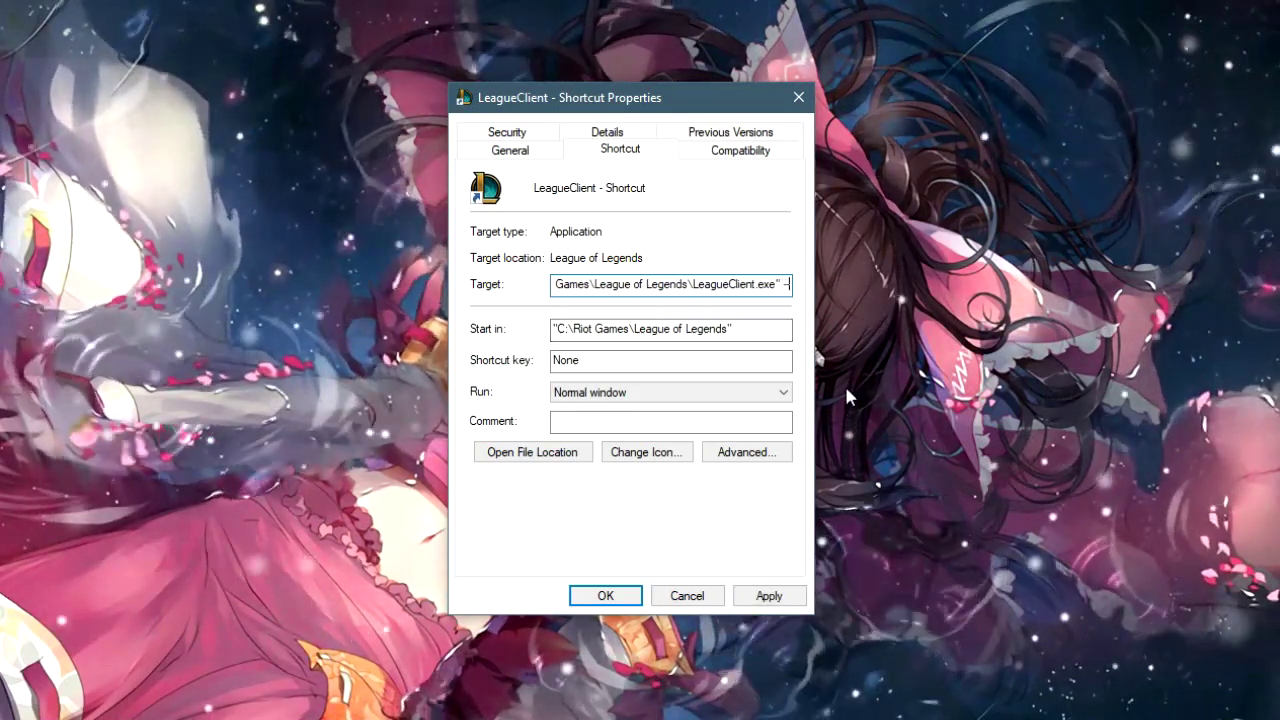
text(-locale=)
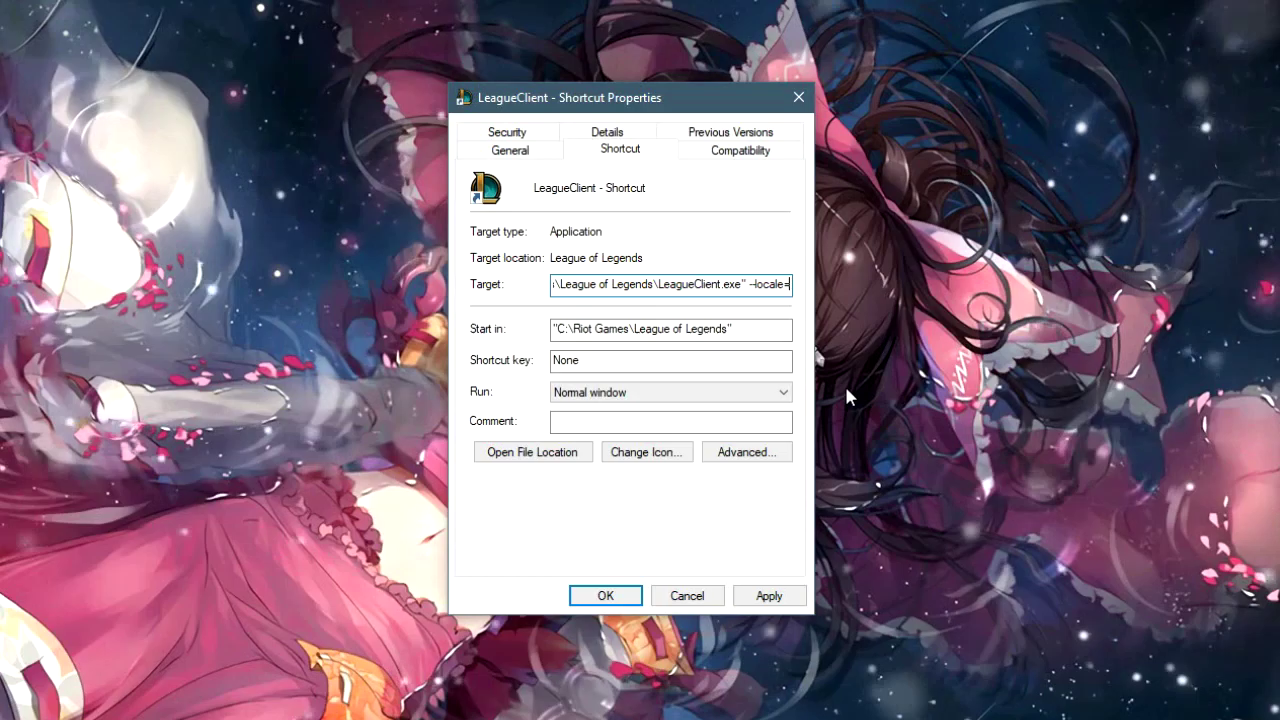
text(k)
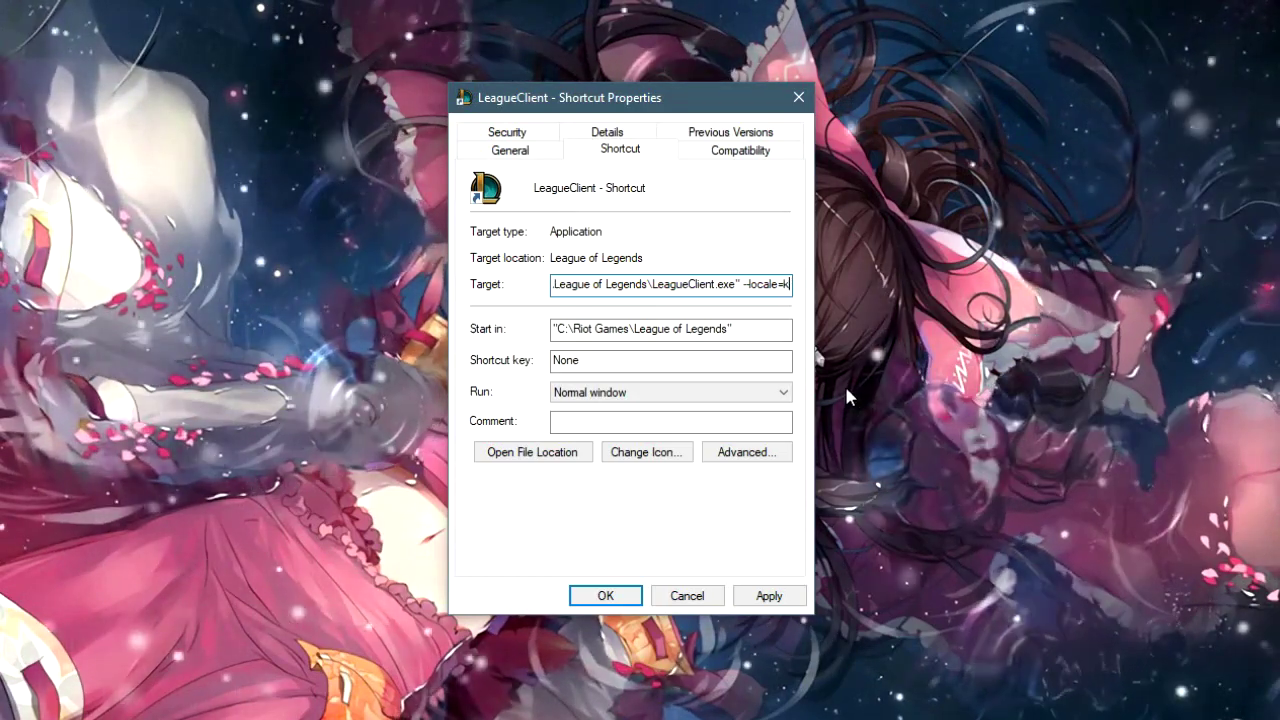
text(o_K)
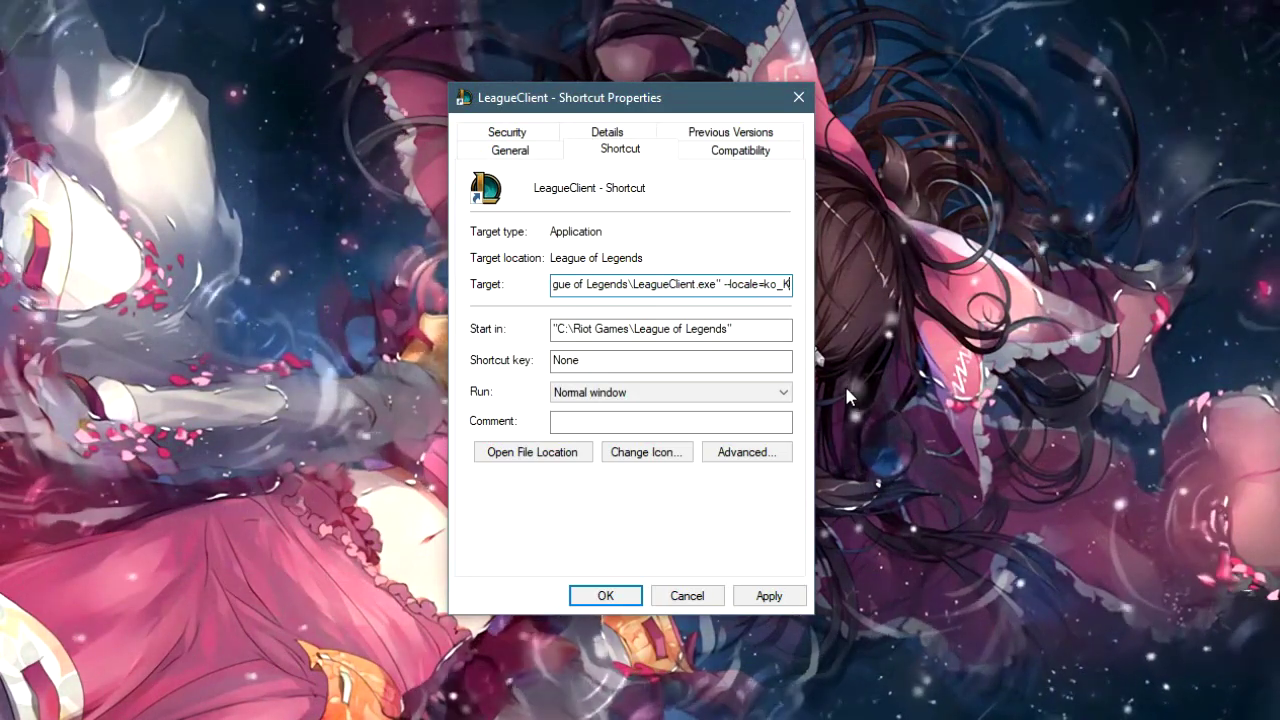
text(R)
click(768, 596)
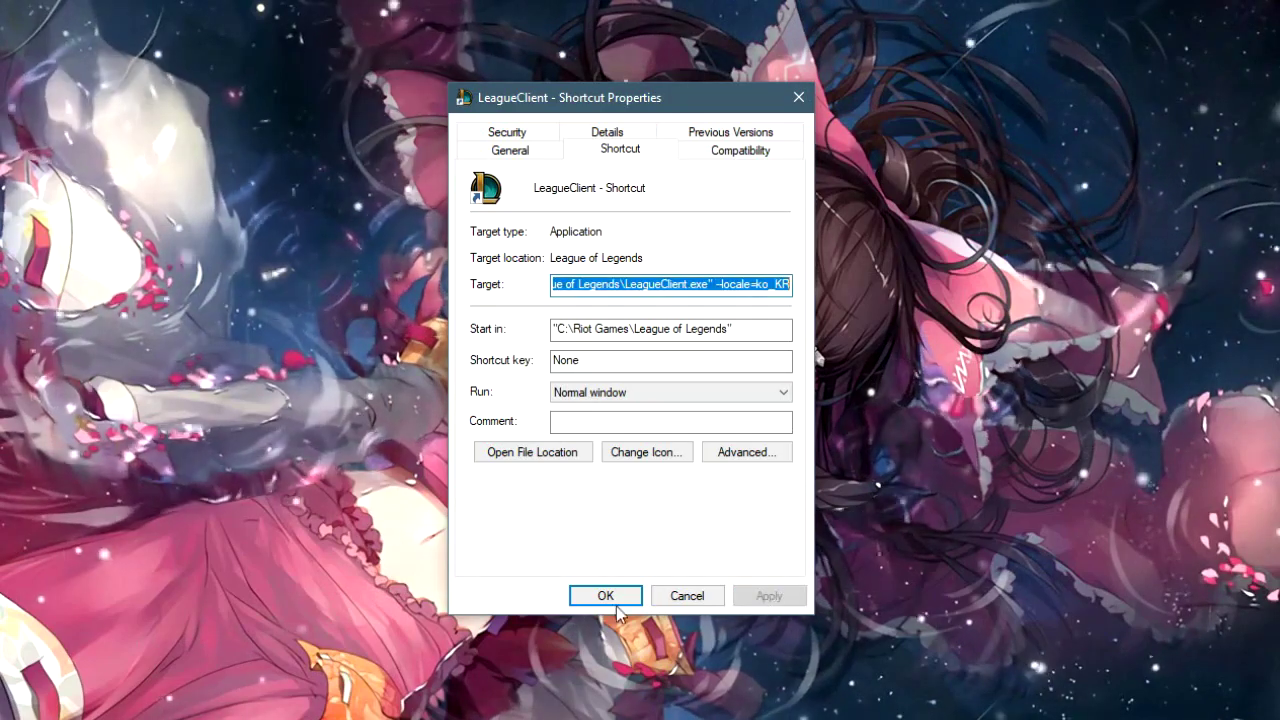
click(614, 600)
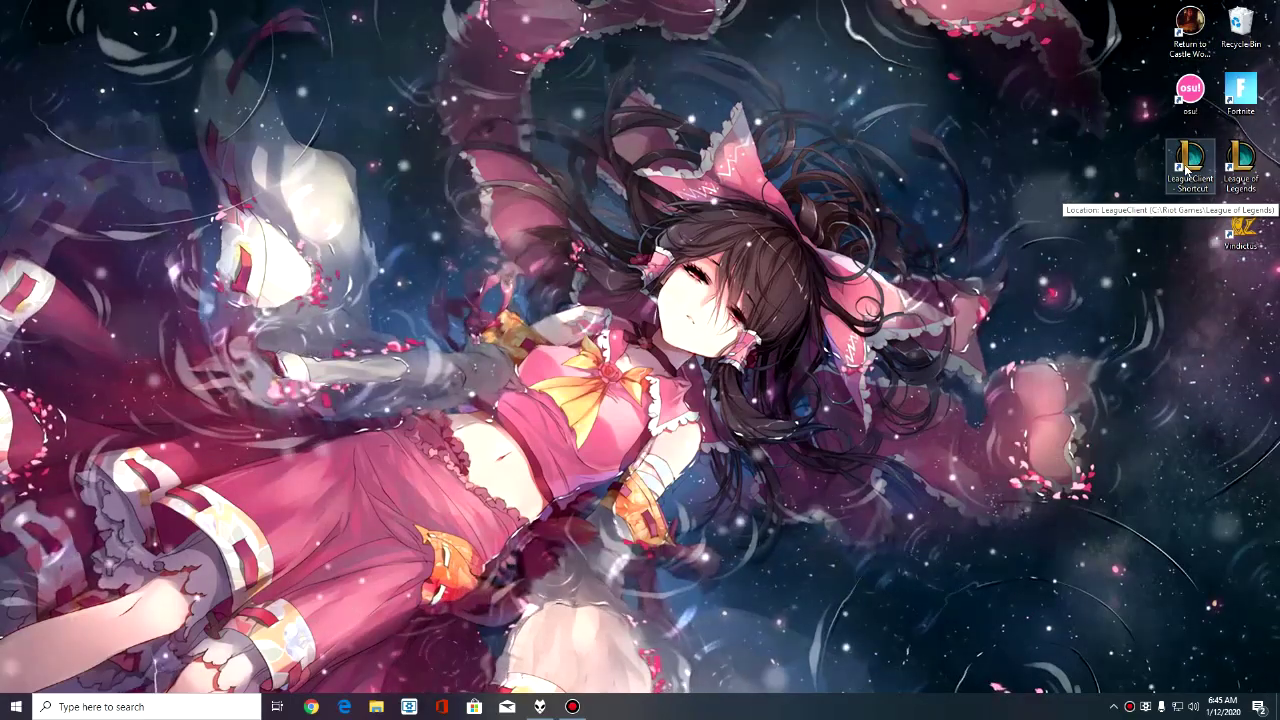
Launch the client from the LeagueClient shortcut and sign in with the account username and password.
double_click(1186, 170)
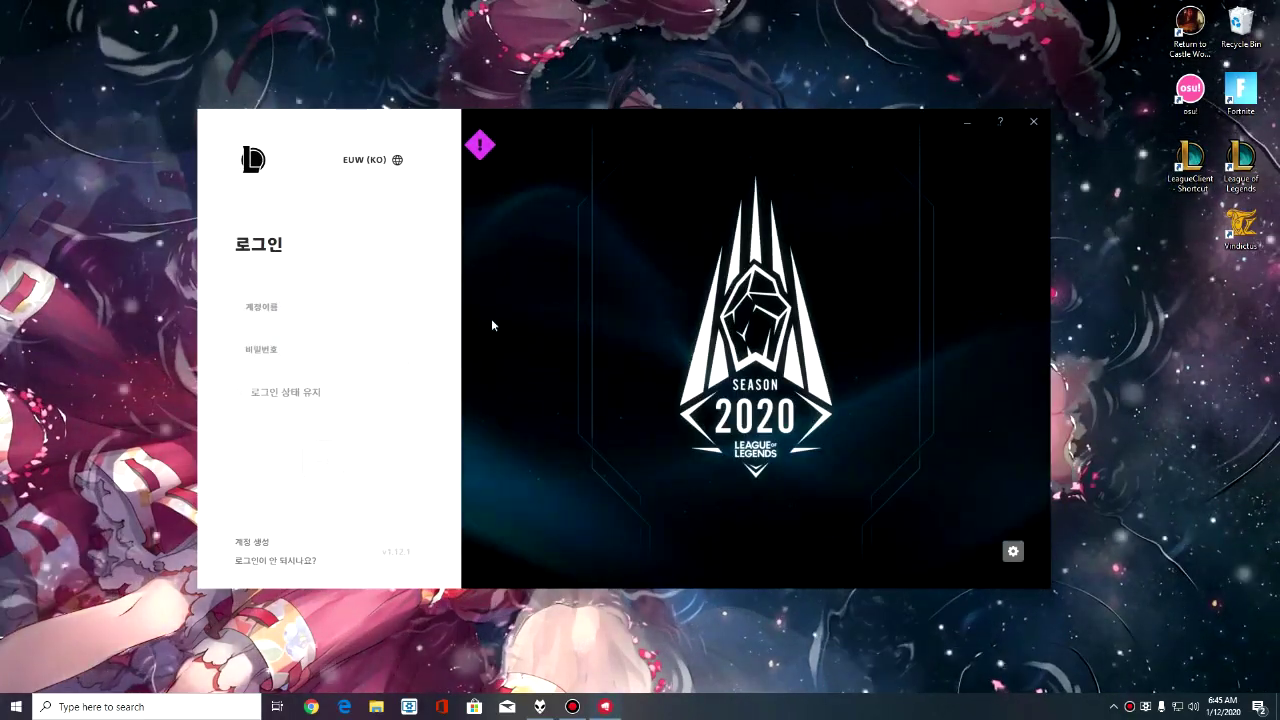
click(293, 304)
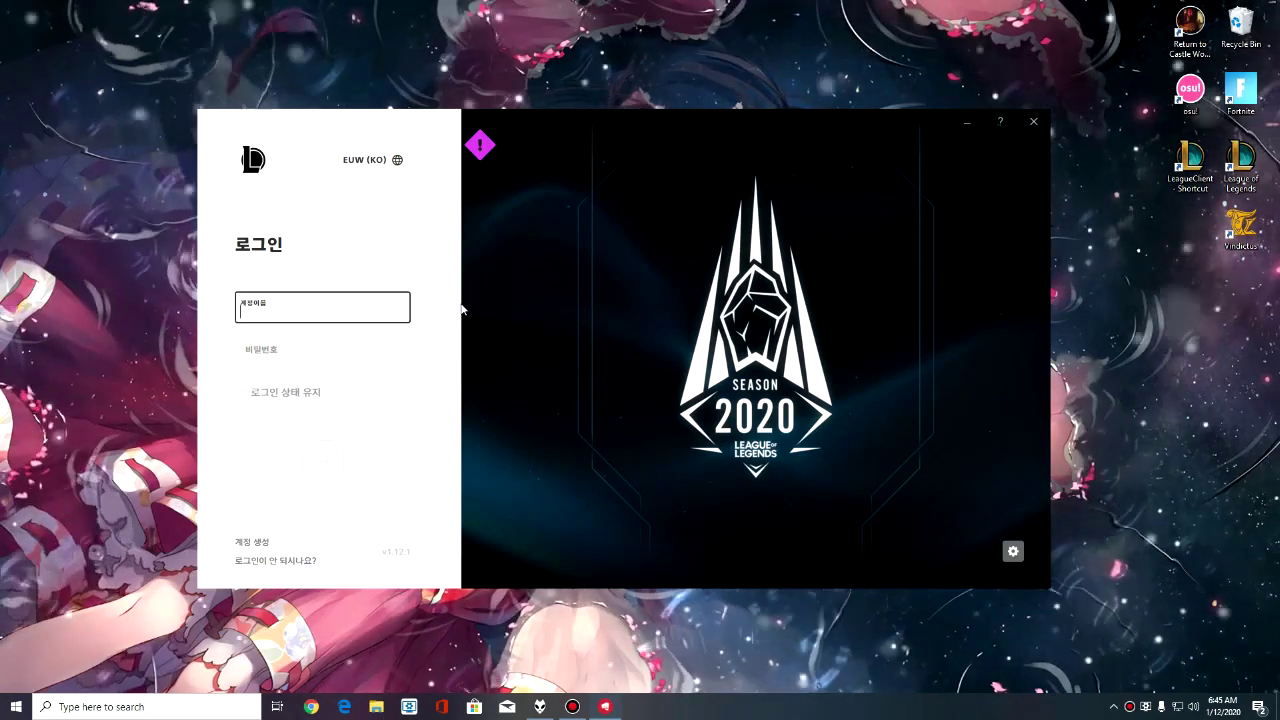
text(an)
text(ibb)
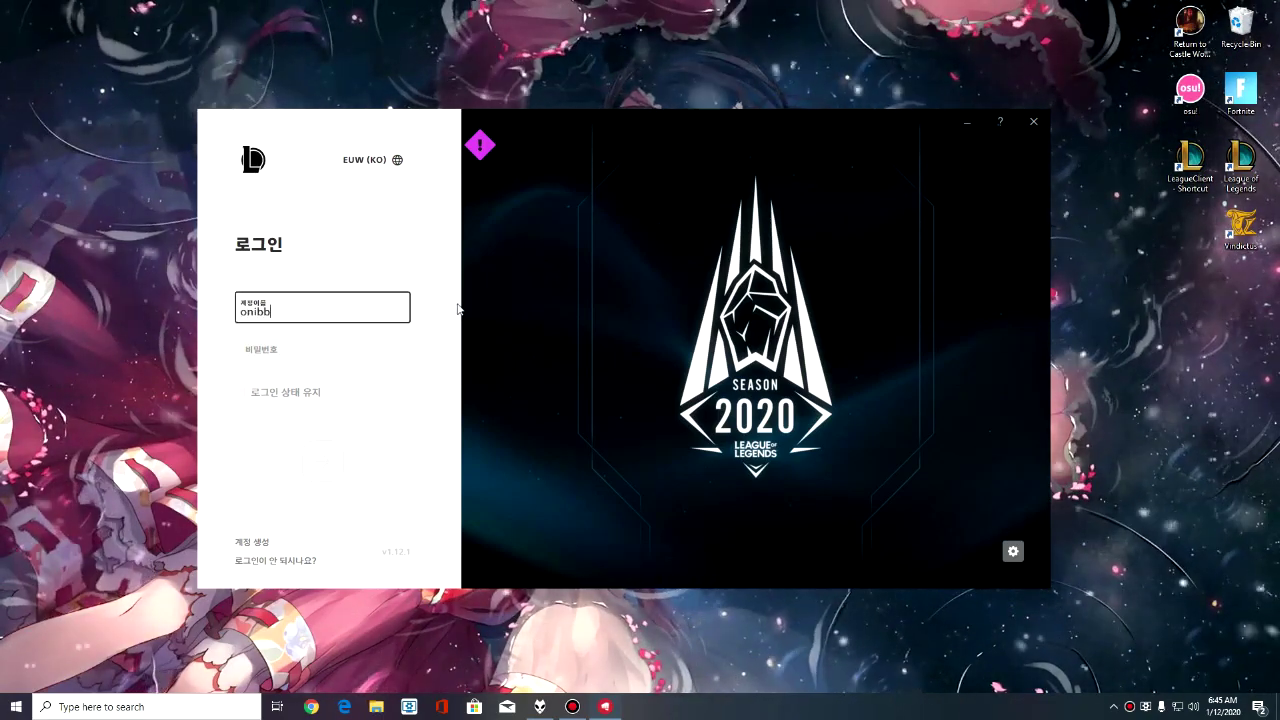
key(Tab)
text(********)
key(Return)
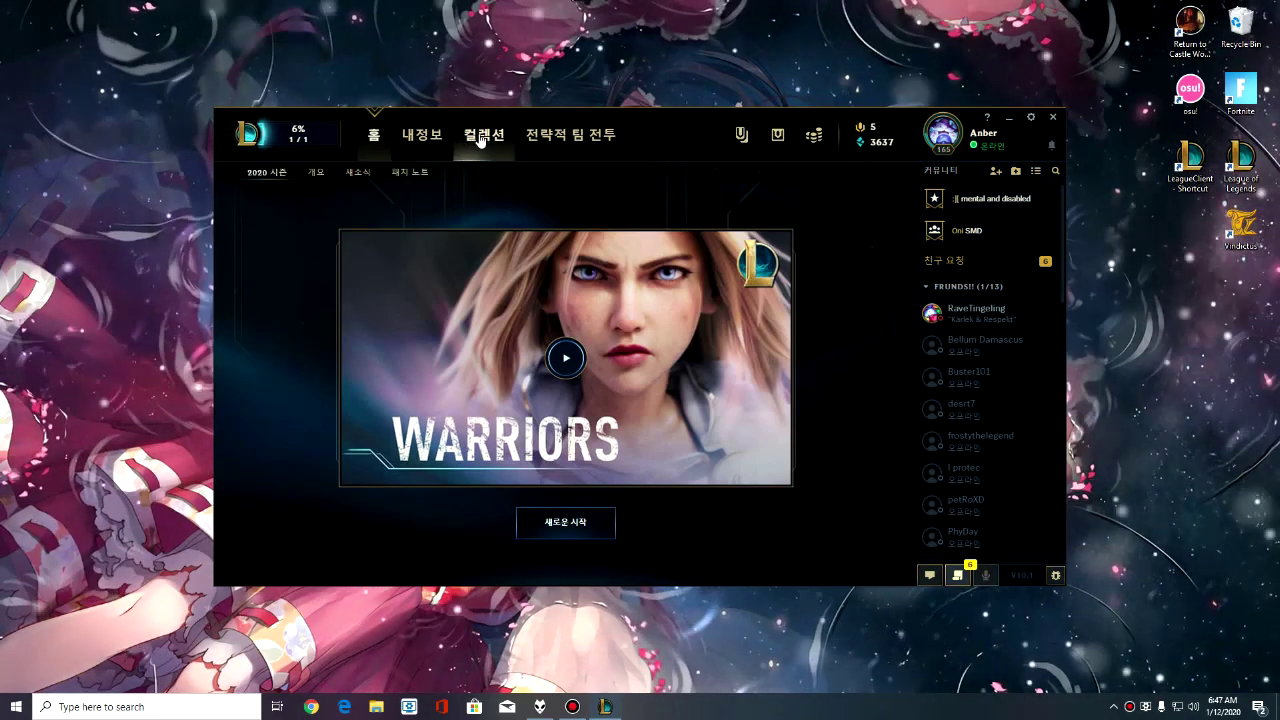
Check the language of the client's collection, profile and home pages.
click(431, 145)
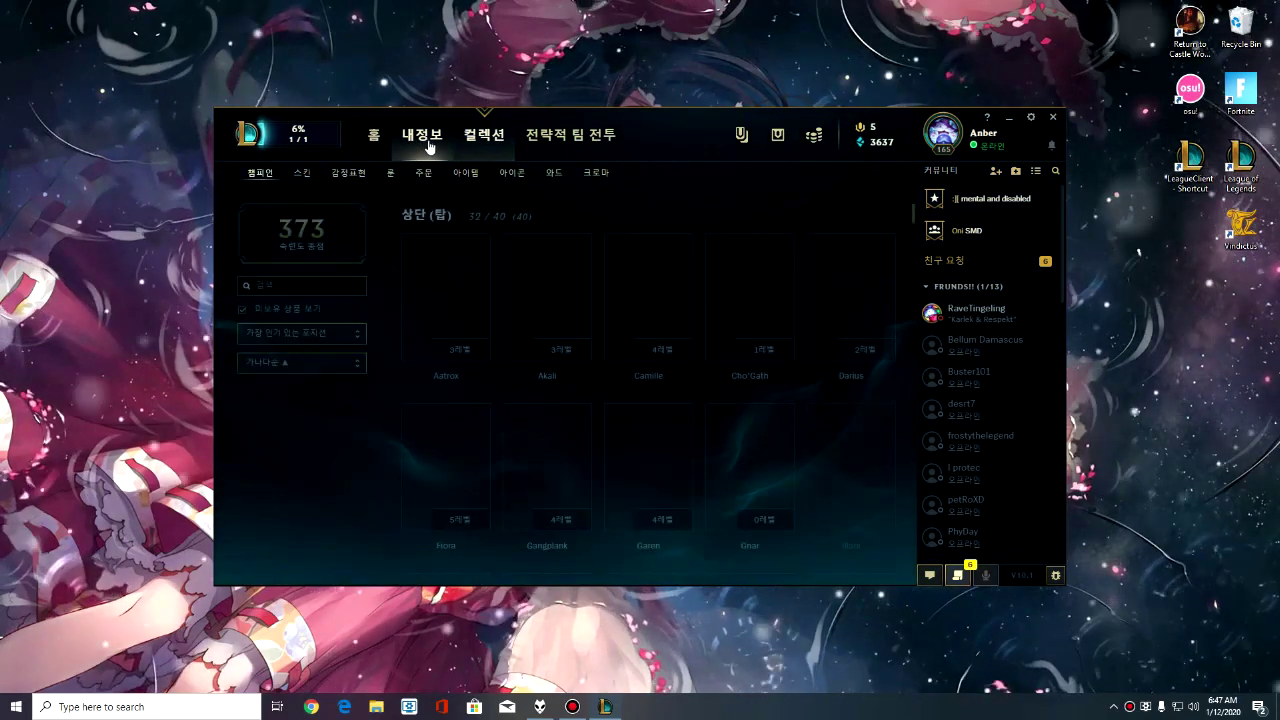
click(421, 134)
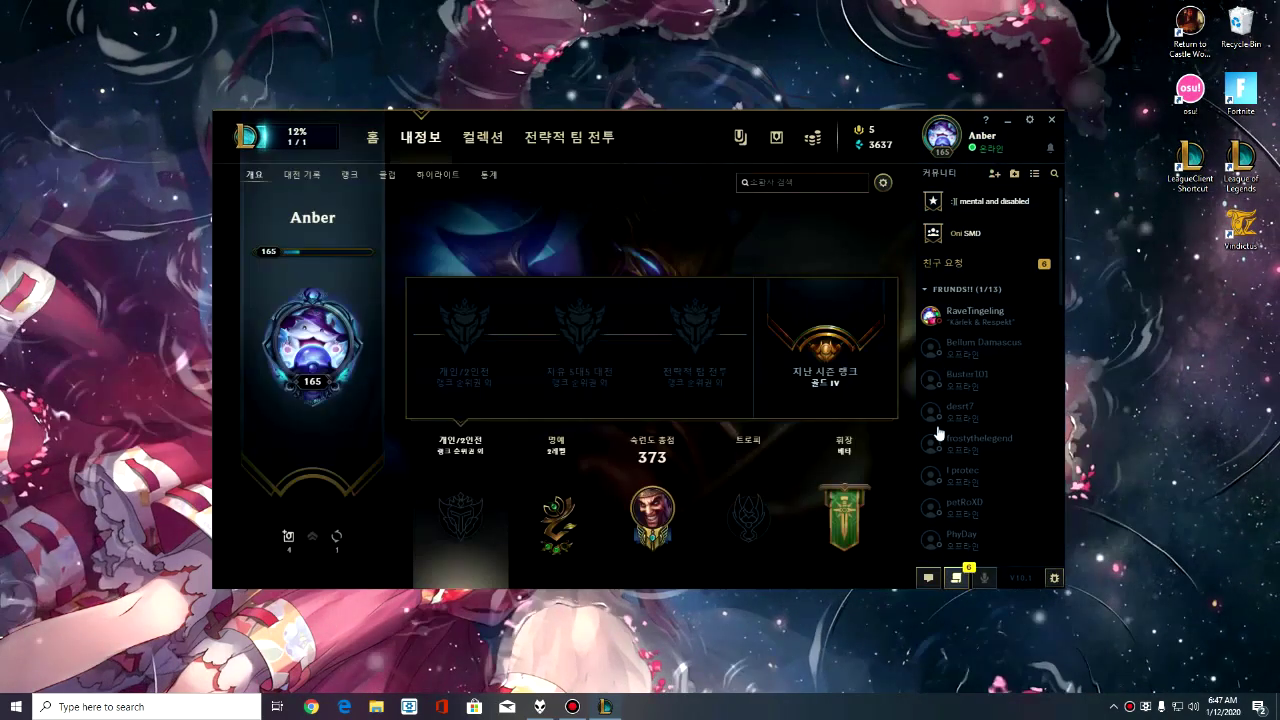
click(374, 140)
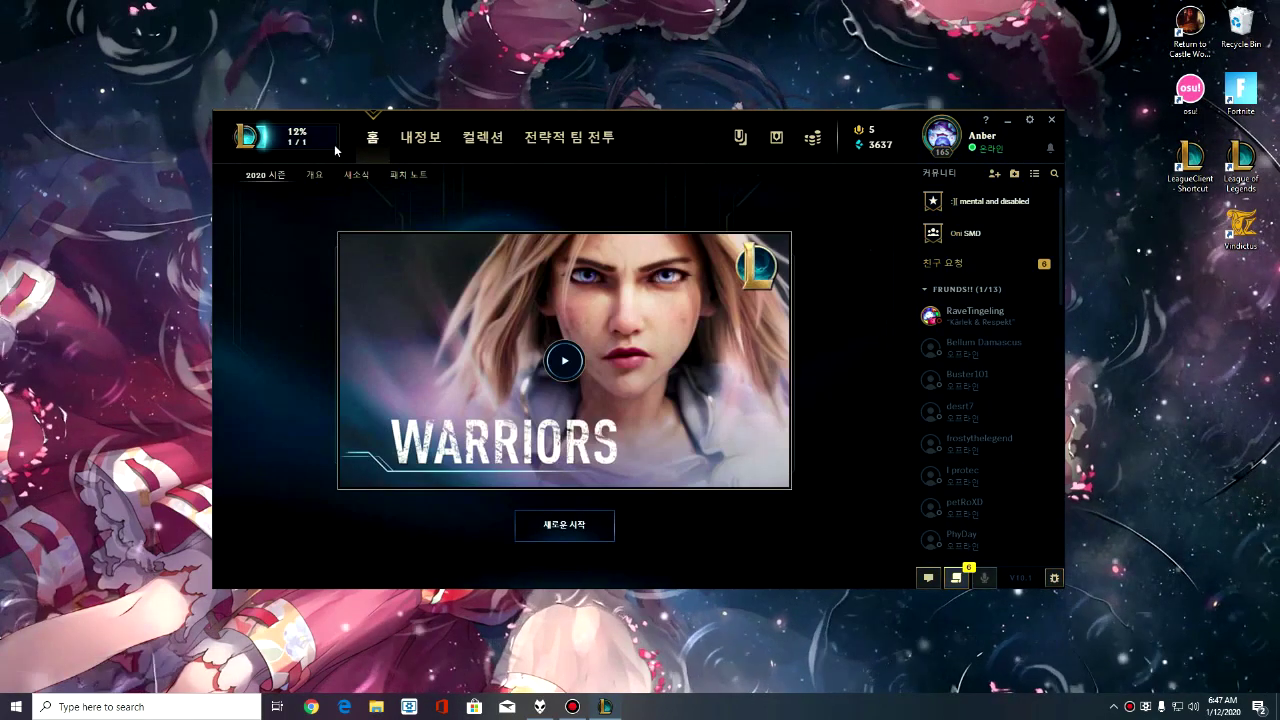
mouse_move(324, 150)
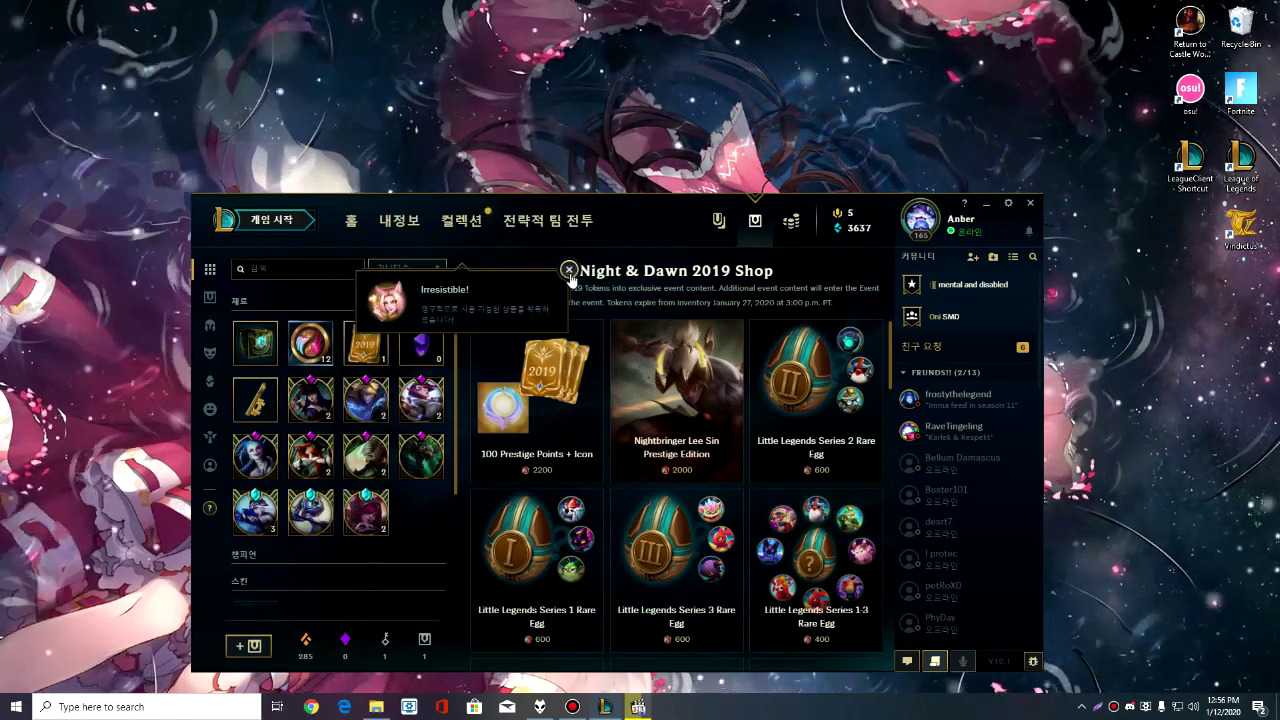
Dismiss the notification on the loot page and look through the champions in the collection.
click(569, 270)
click(461, 220)
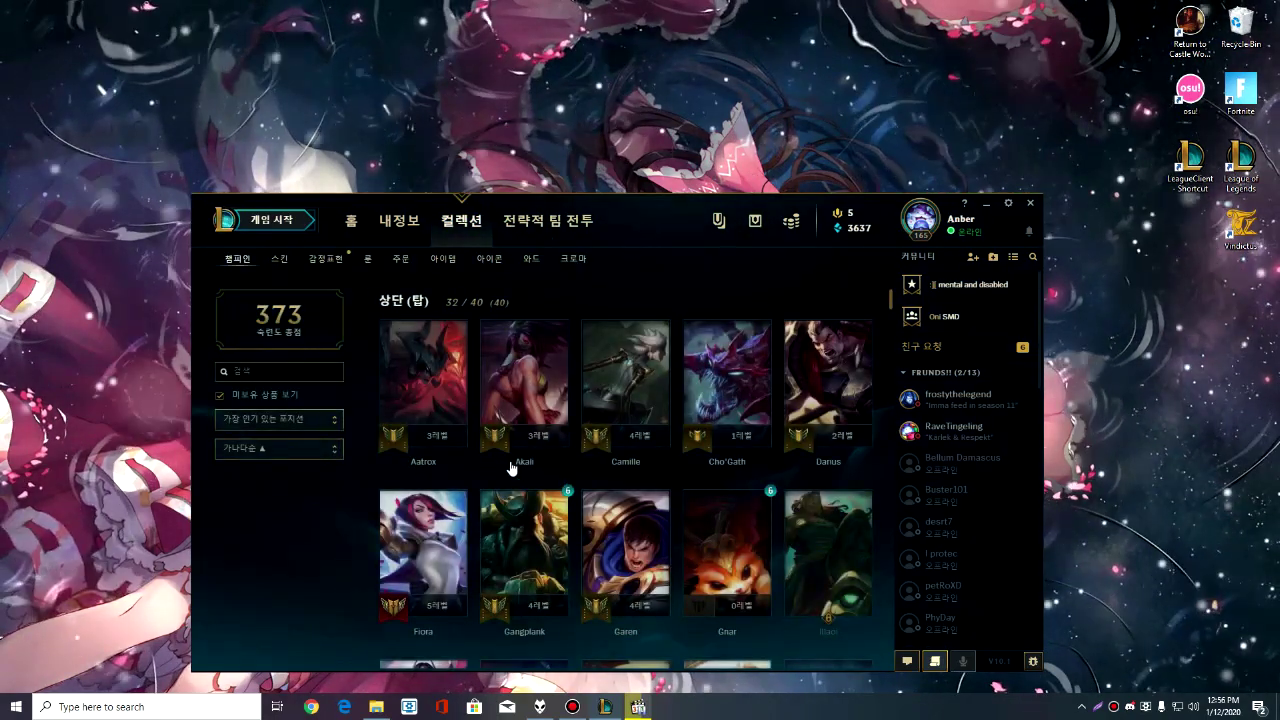
scroll(534, 457, down, 4)
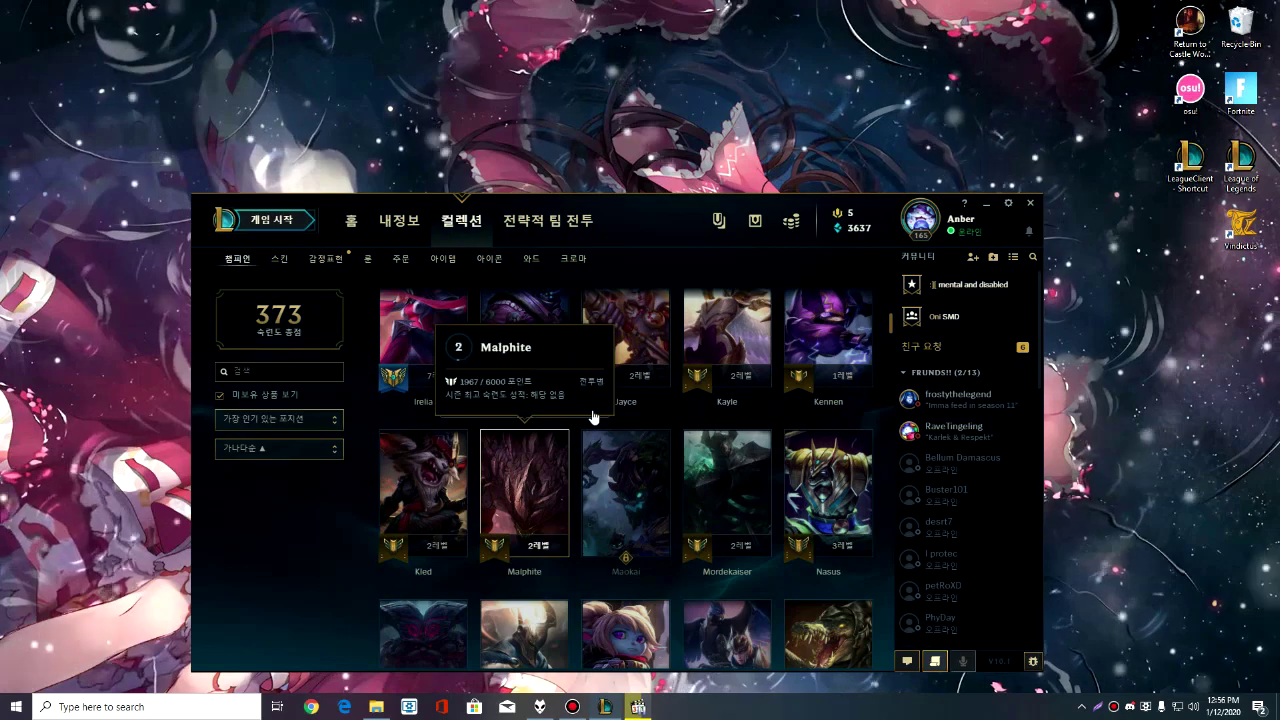
scroll(593, 416, up, 5)
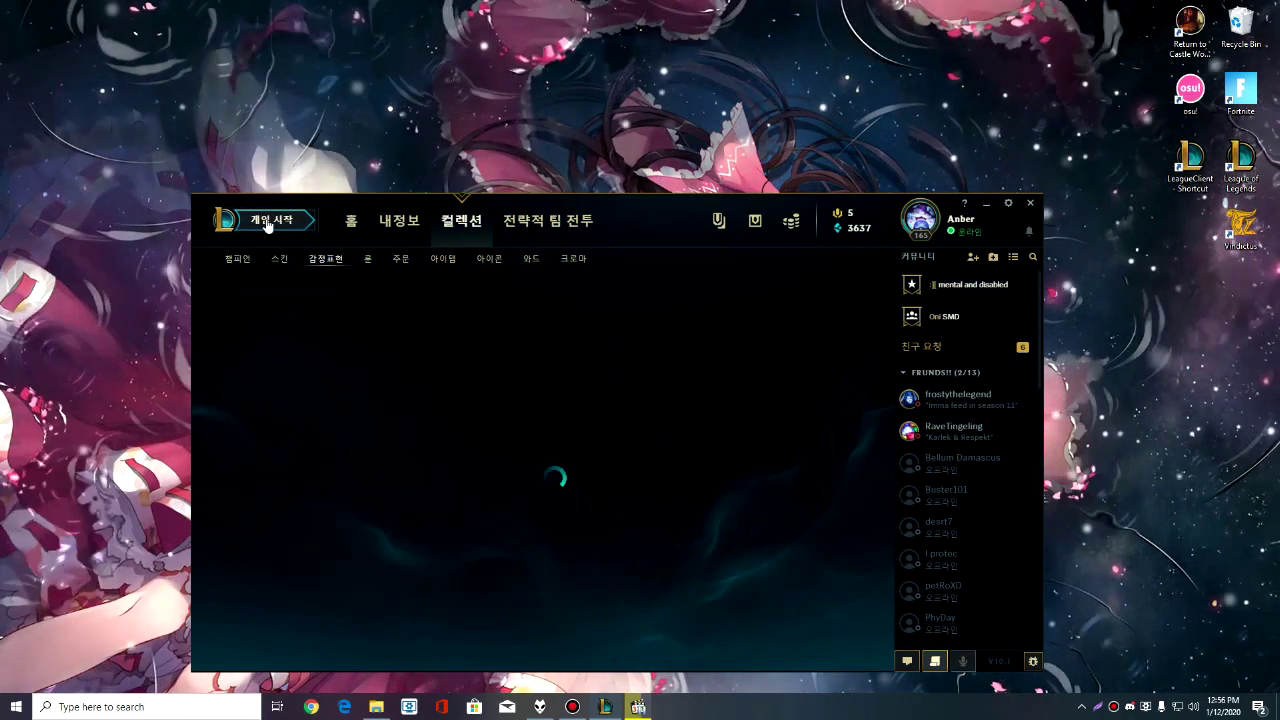
Examine the PvP, AI battle and Teamfight Tactics pages, repositioning the client window on the desktop.
click(283, 222)
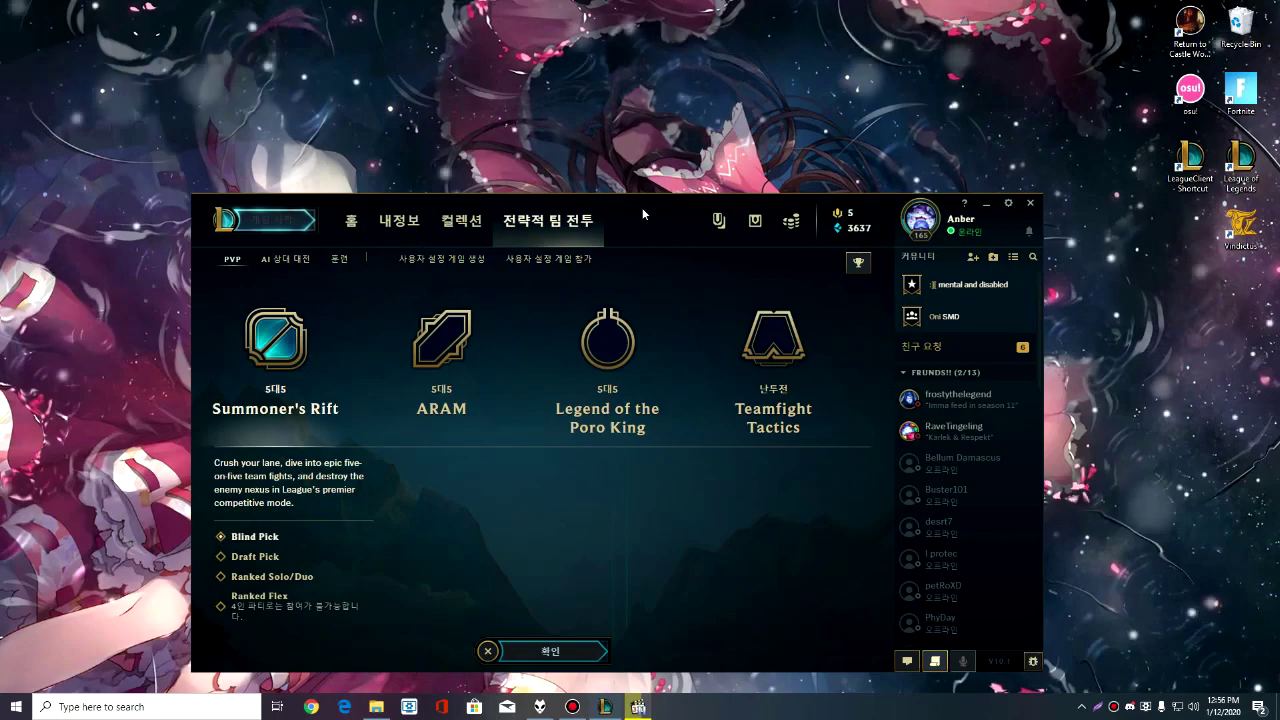
drag(642, 207, 599, 168)
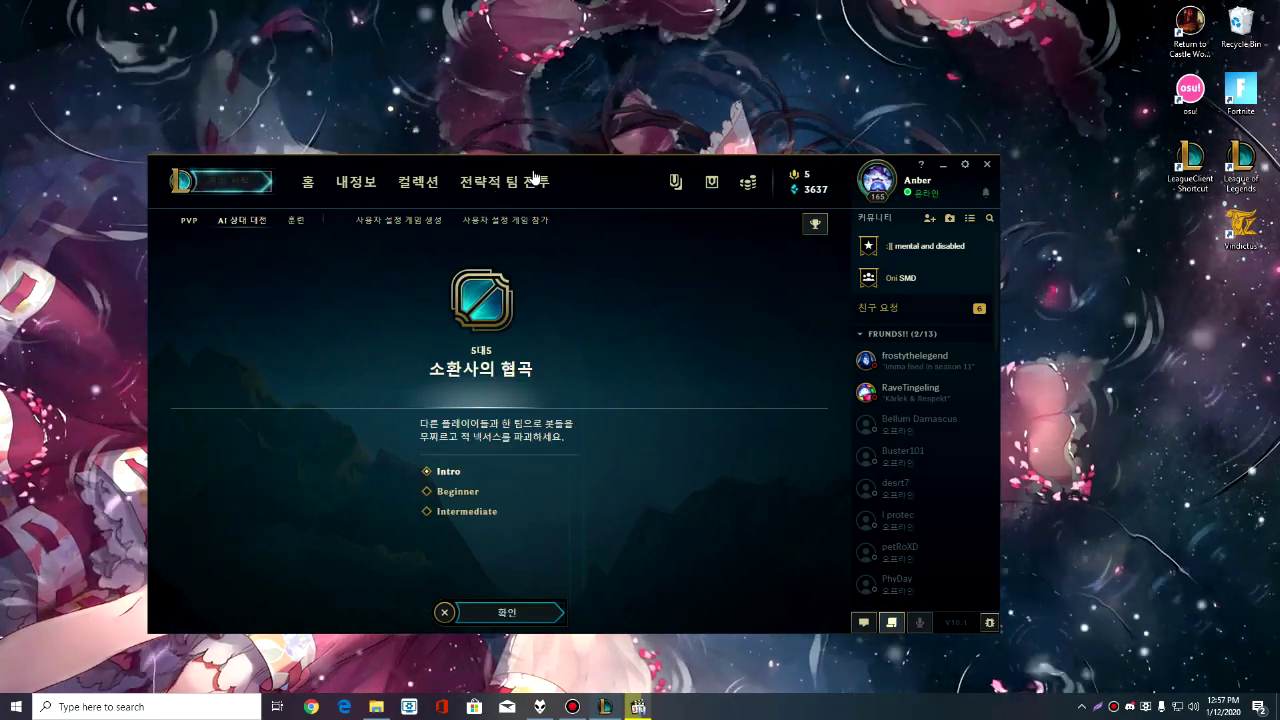
drag(676, 239, 751, 293)
drag(651, 240, 631, 166)
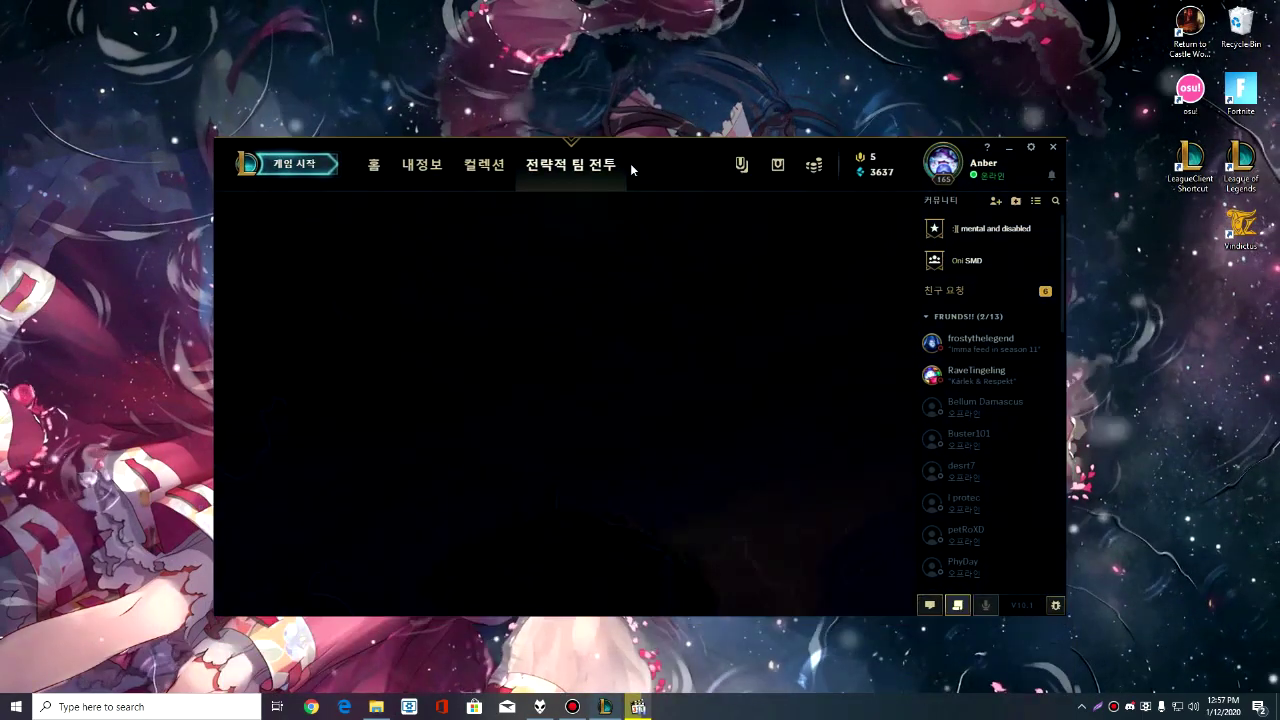
Open the custom game creation page and confirm a game on Summoner's Rift.
click(464, 171)
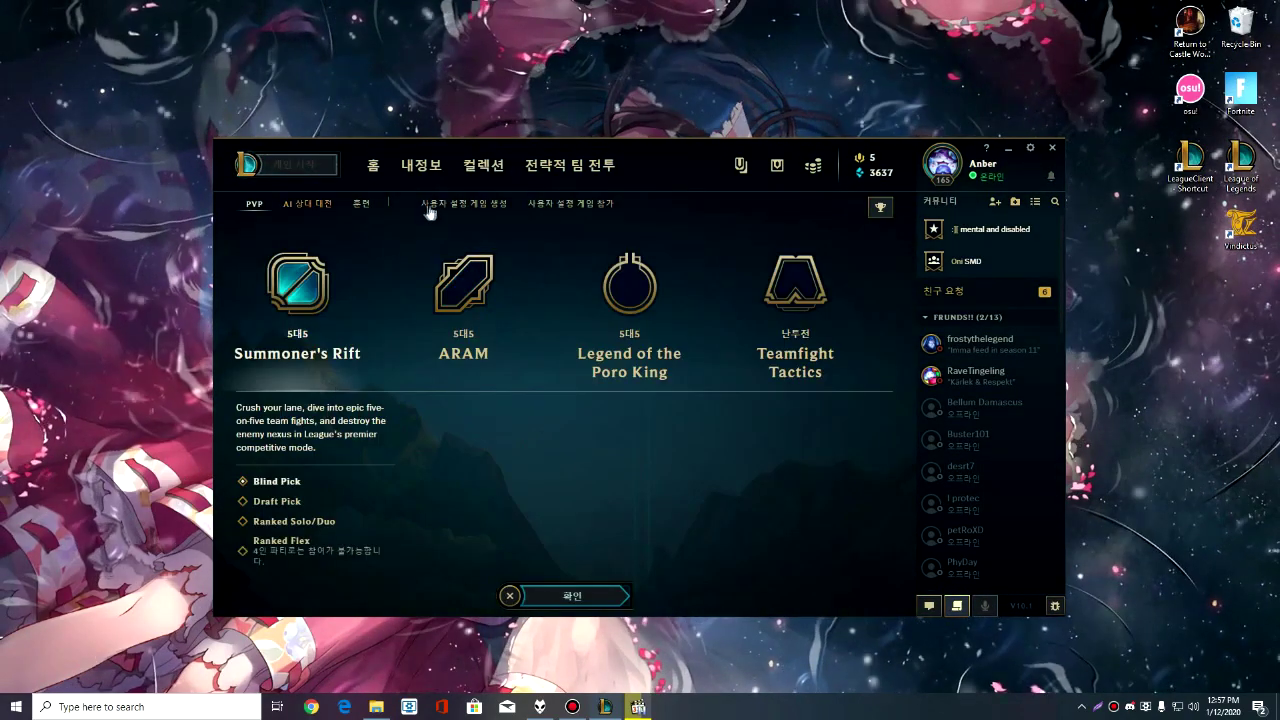
click(430, 208)
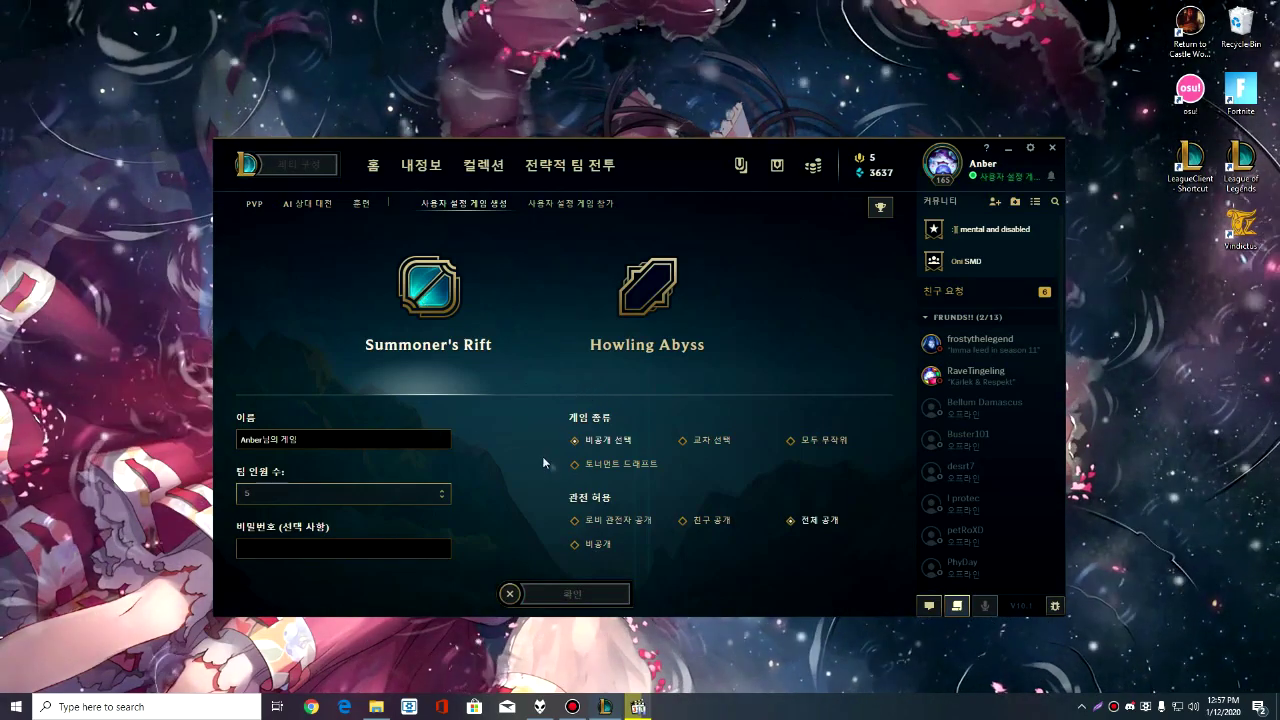
click(580, 593)
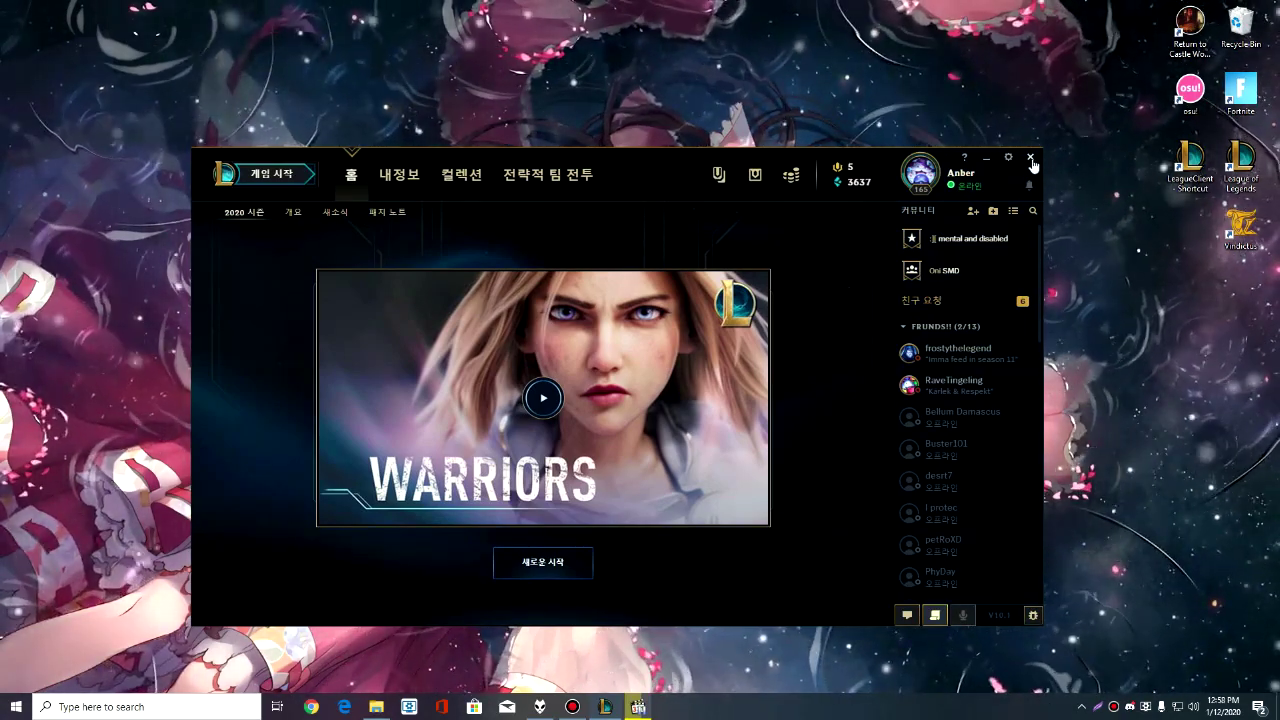
Close the client by logging out of the account.
click(1030, 158)
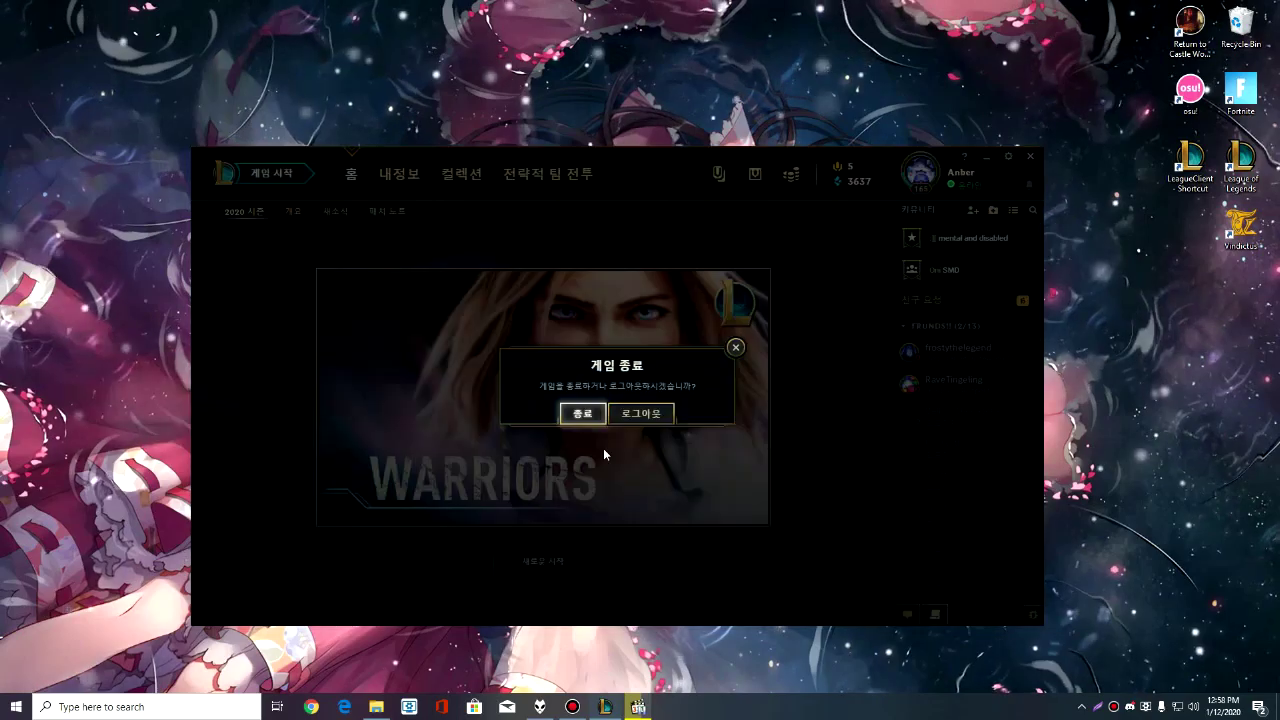
click(643, 416)
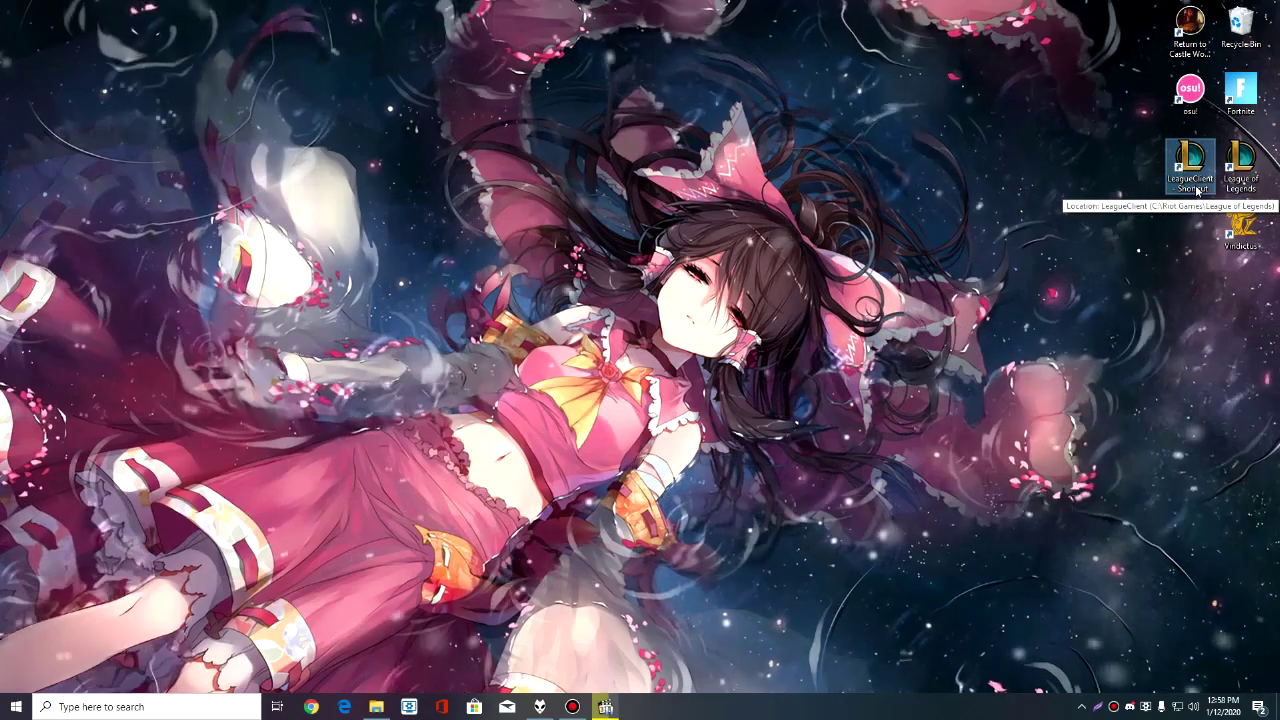
Open the League of Legends installation folder, starting from the file location of the desktop League of Legends shortcut.
right_click(1240, 168)
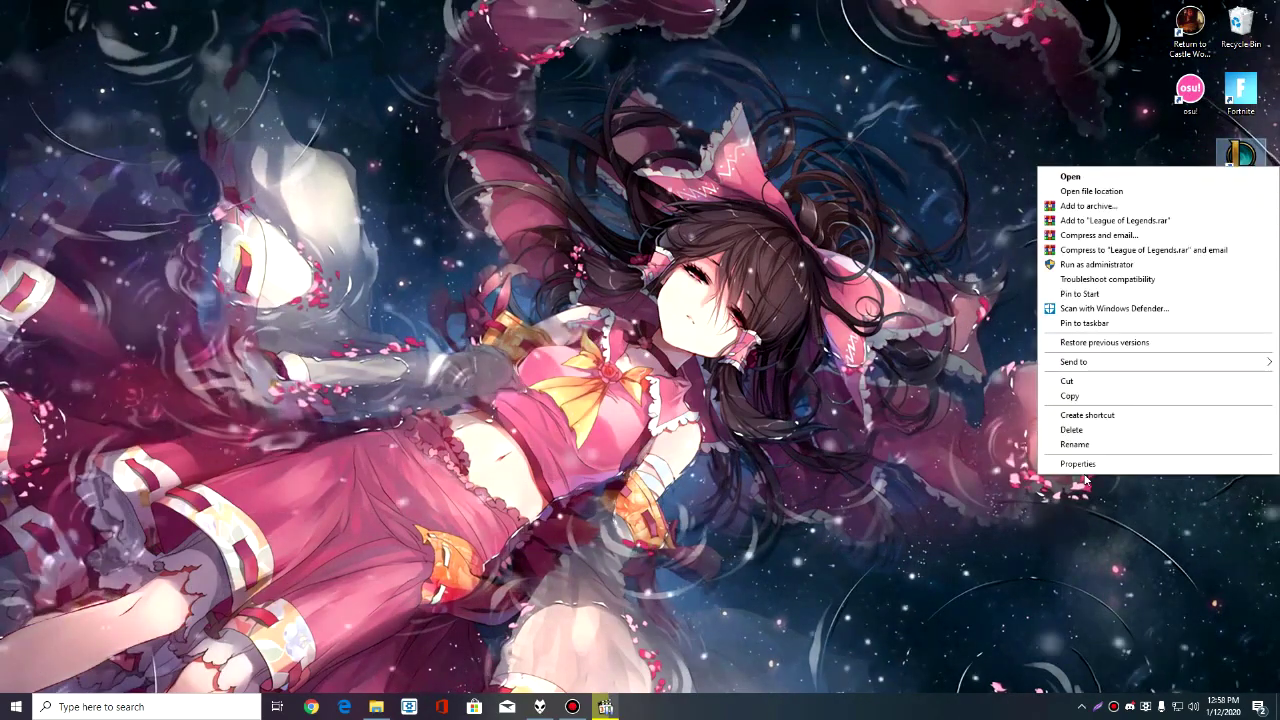
click(1078, 464)
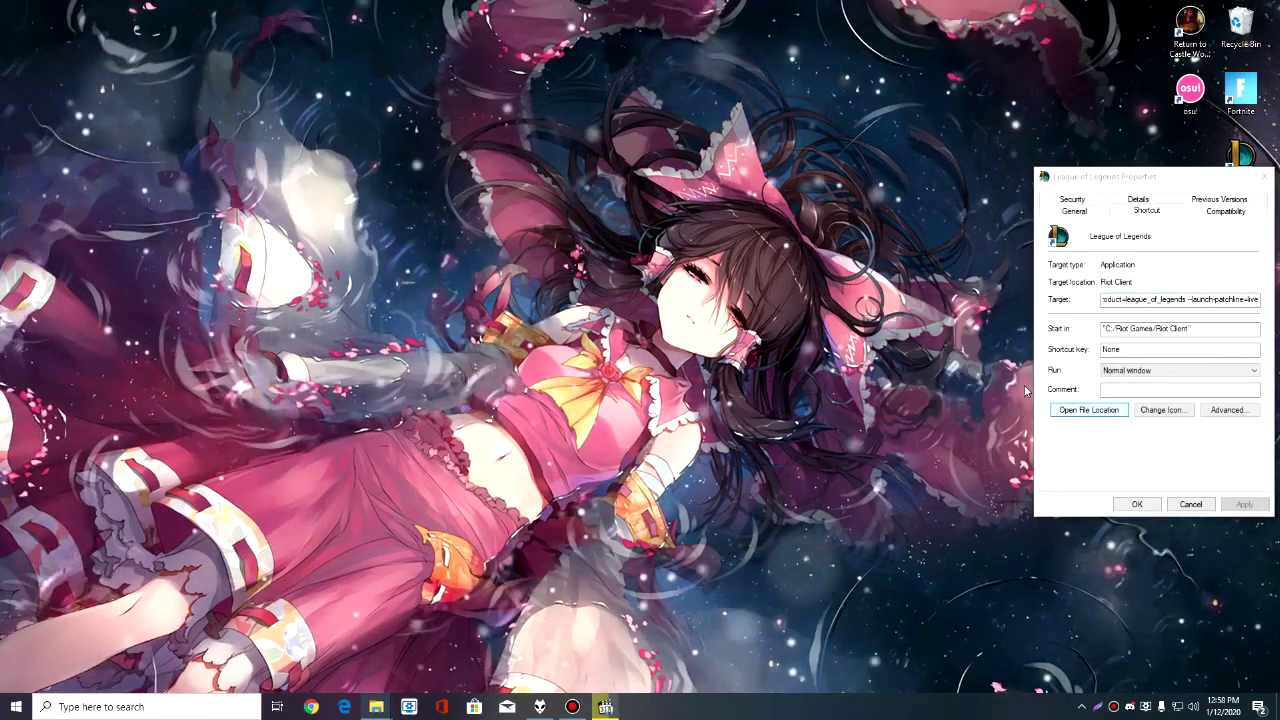
click(1089, 410)
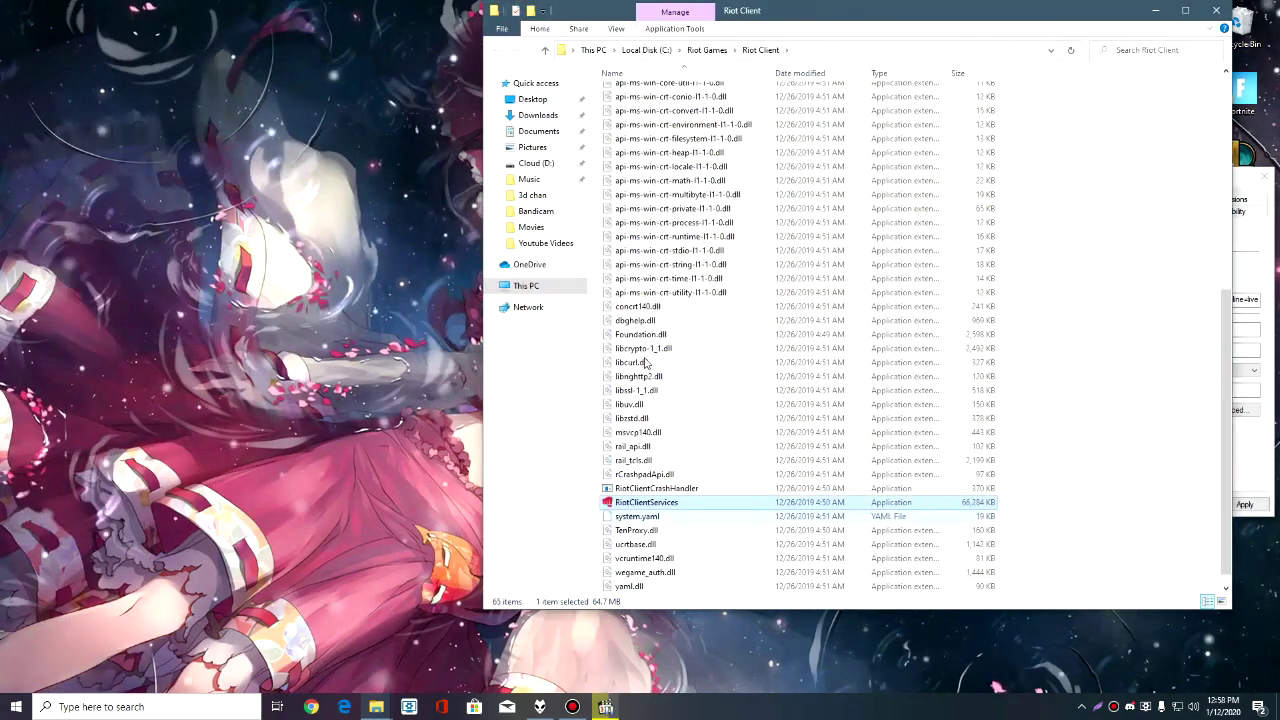
click(704, 50)
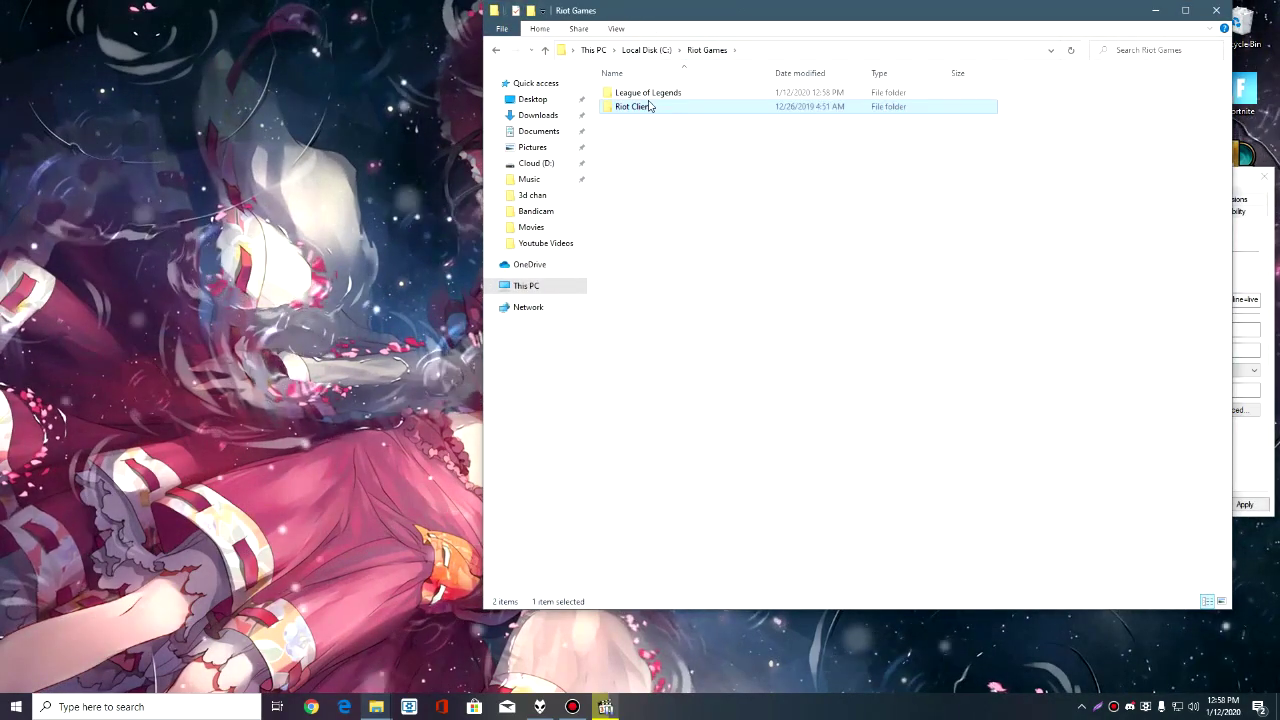
double_click(648, 92)
Create a shortcut to the LeagueClient application and move it onto an empty area of the desktop.
scroll(638, 438, down, 15)
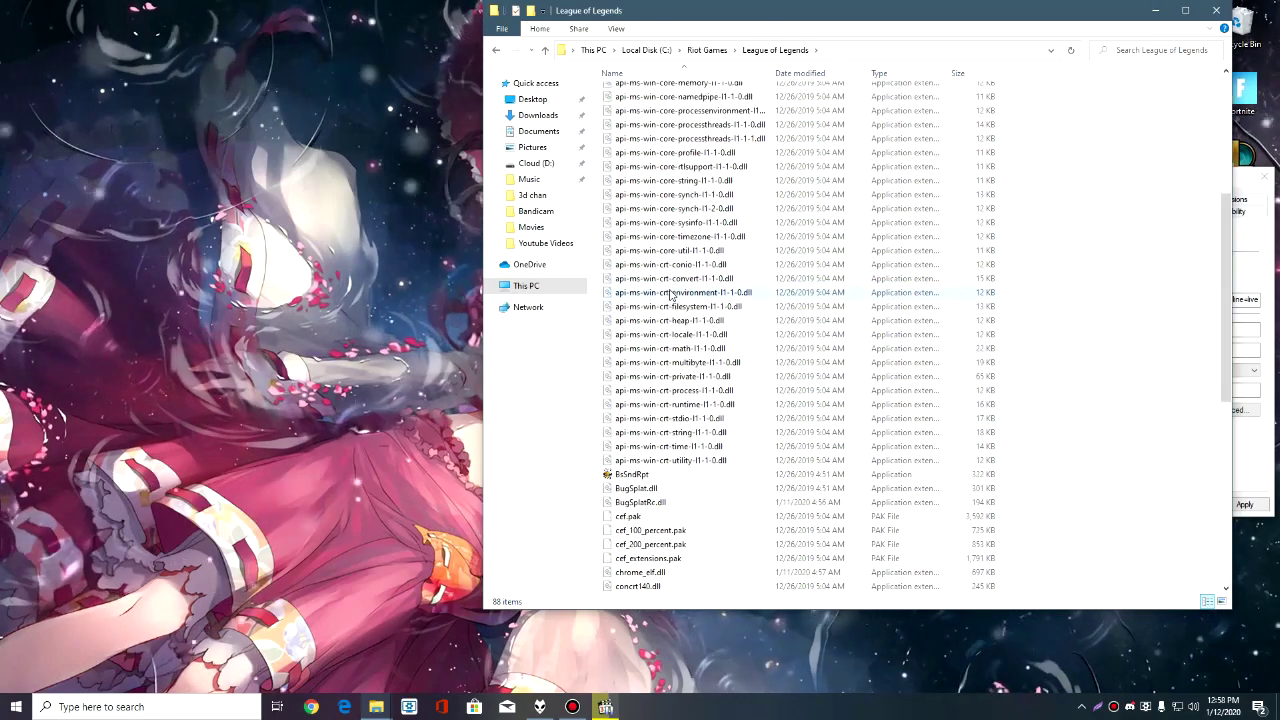
right_click(638, 434)
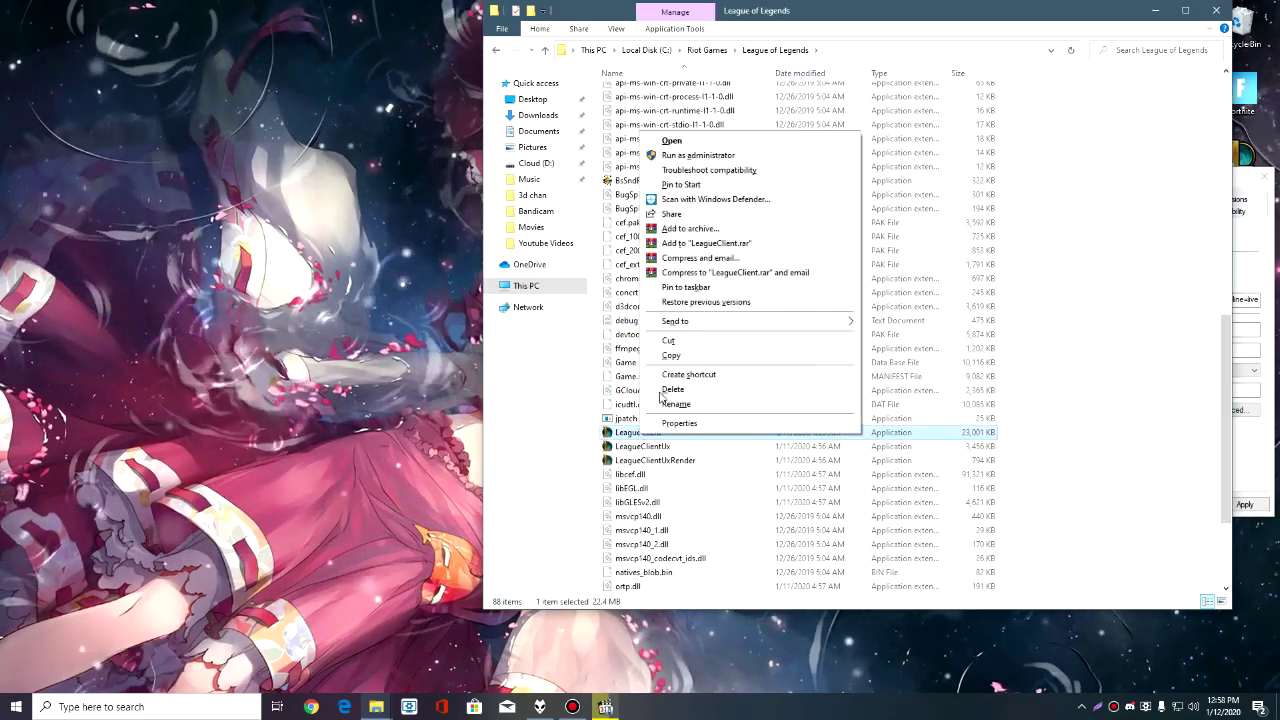
click(688, 374)
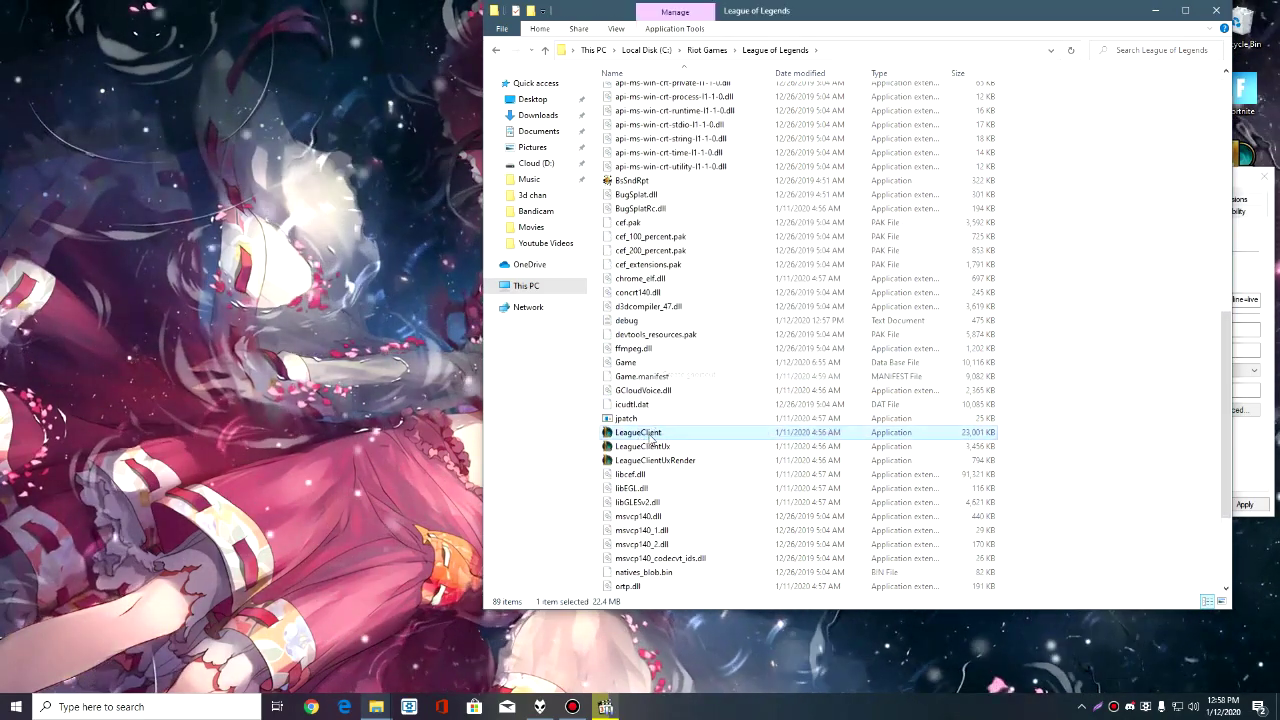
drag(650, 432, 410, 388)
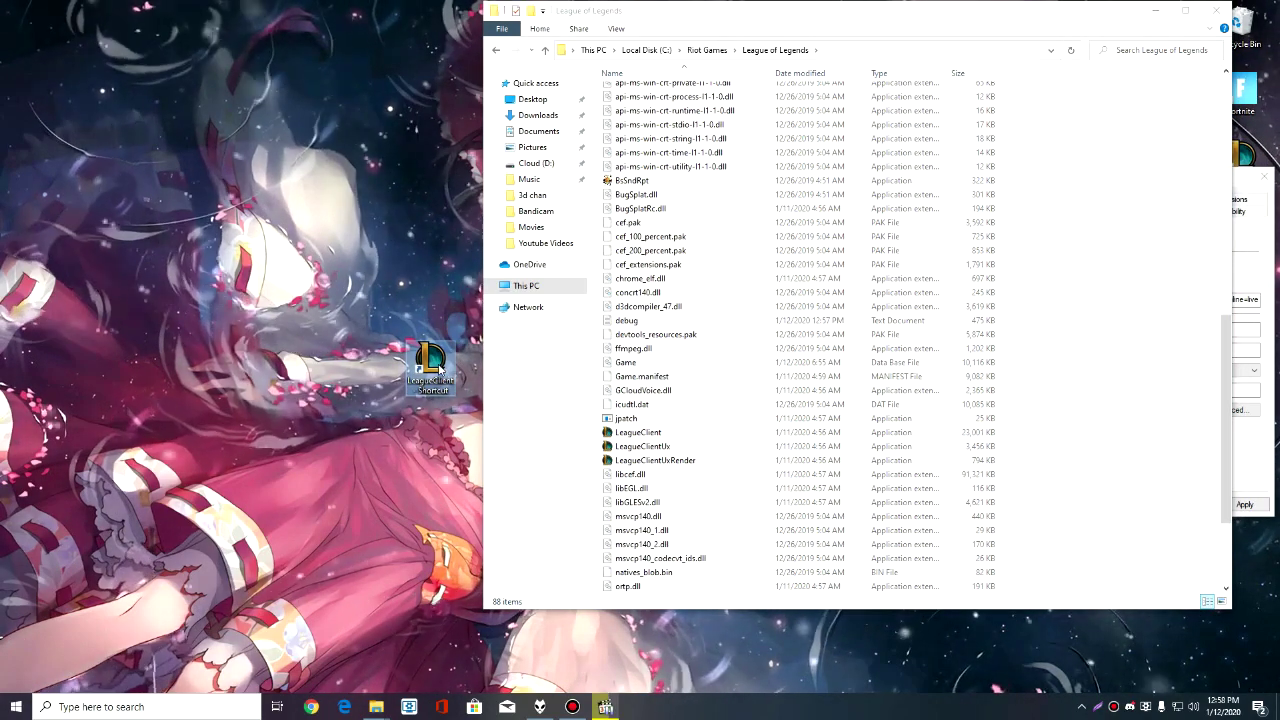
Append --locale=en_GB to the target of the new LeagueClient shortcut and save its properties.
right_click(437, 372)
click(478, 661)
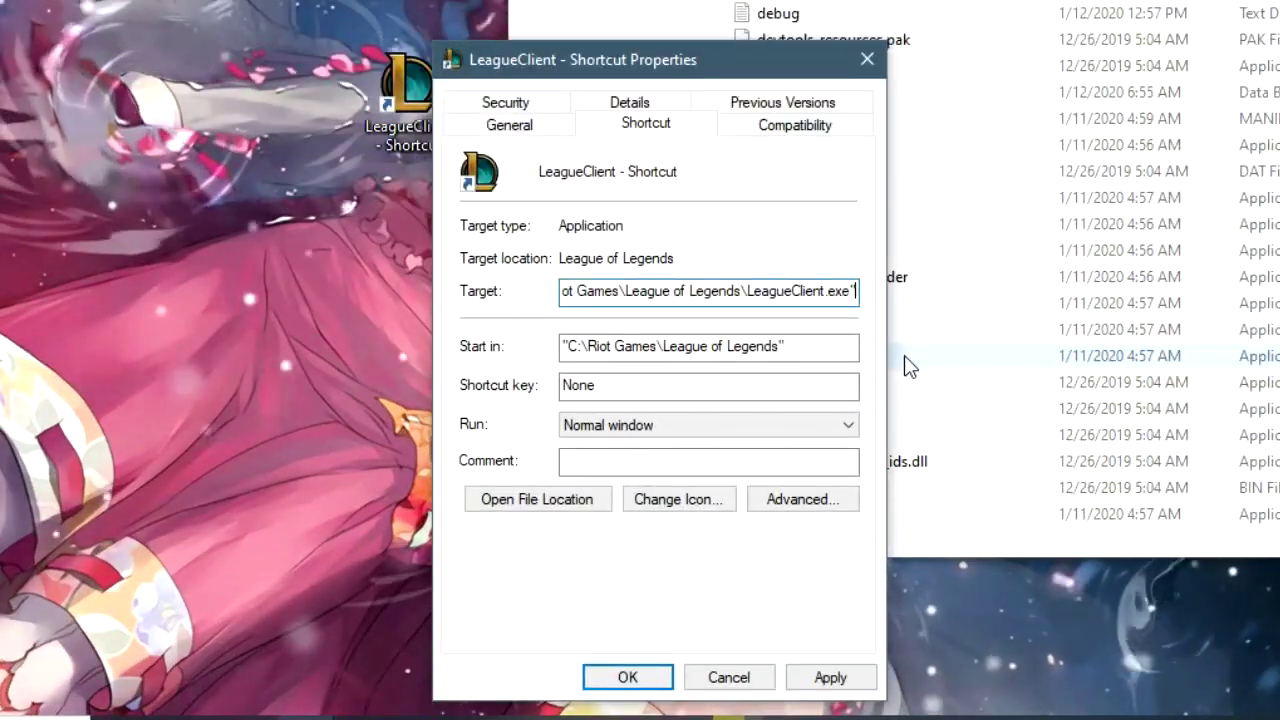
text(-)
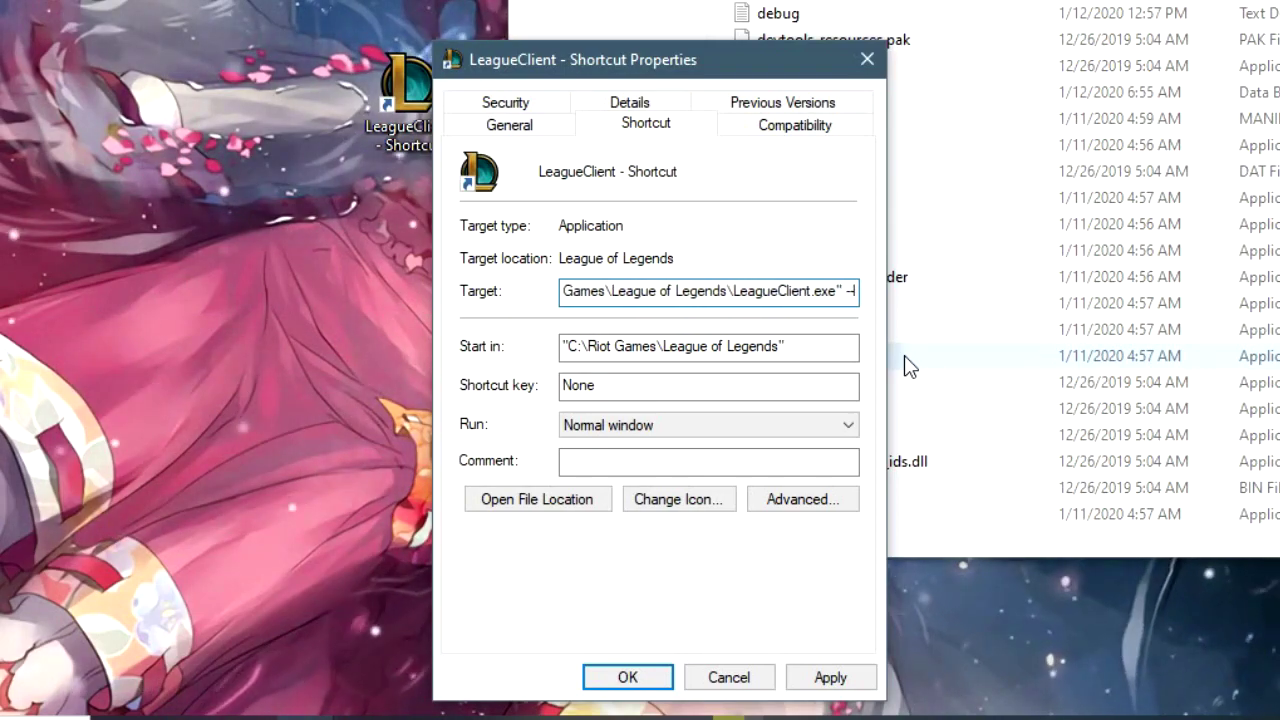
text(-locale=)
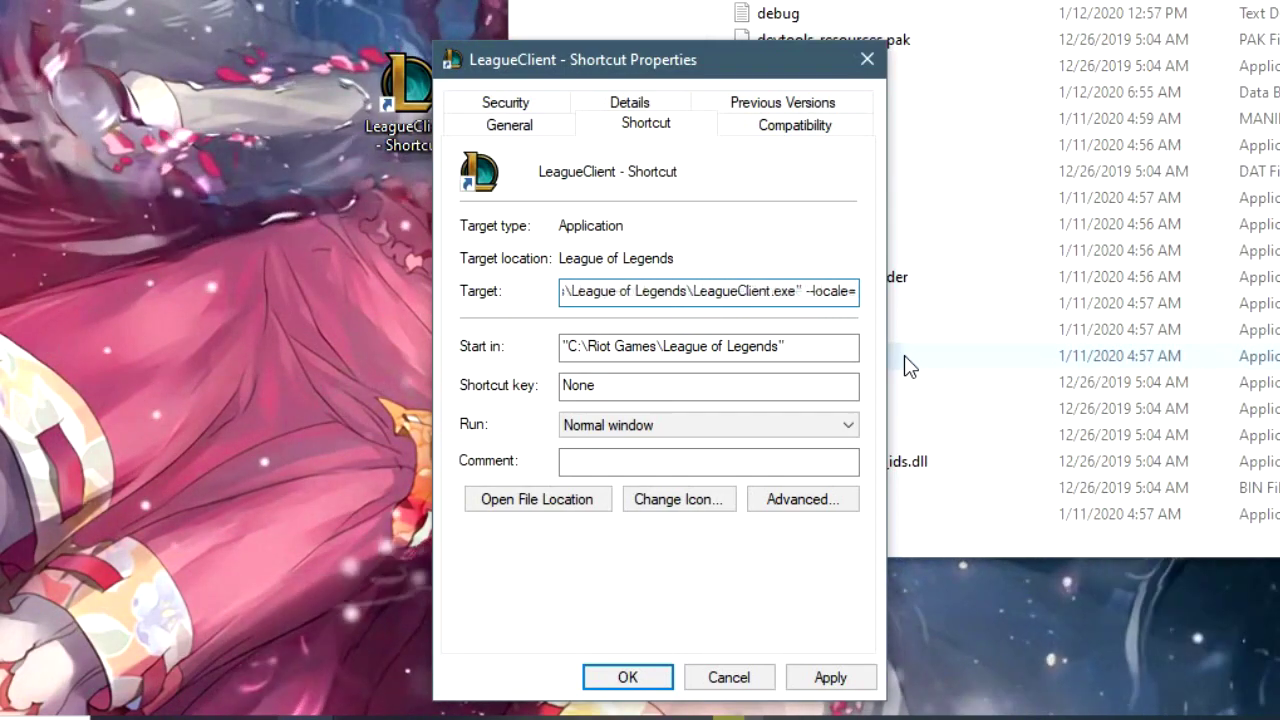
text(en)
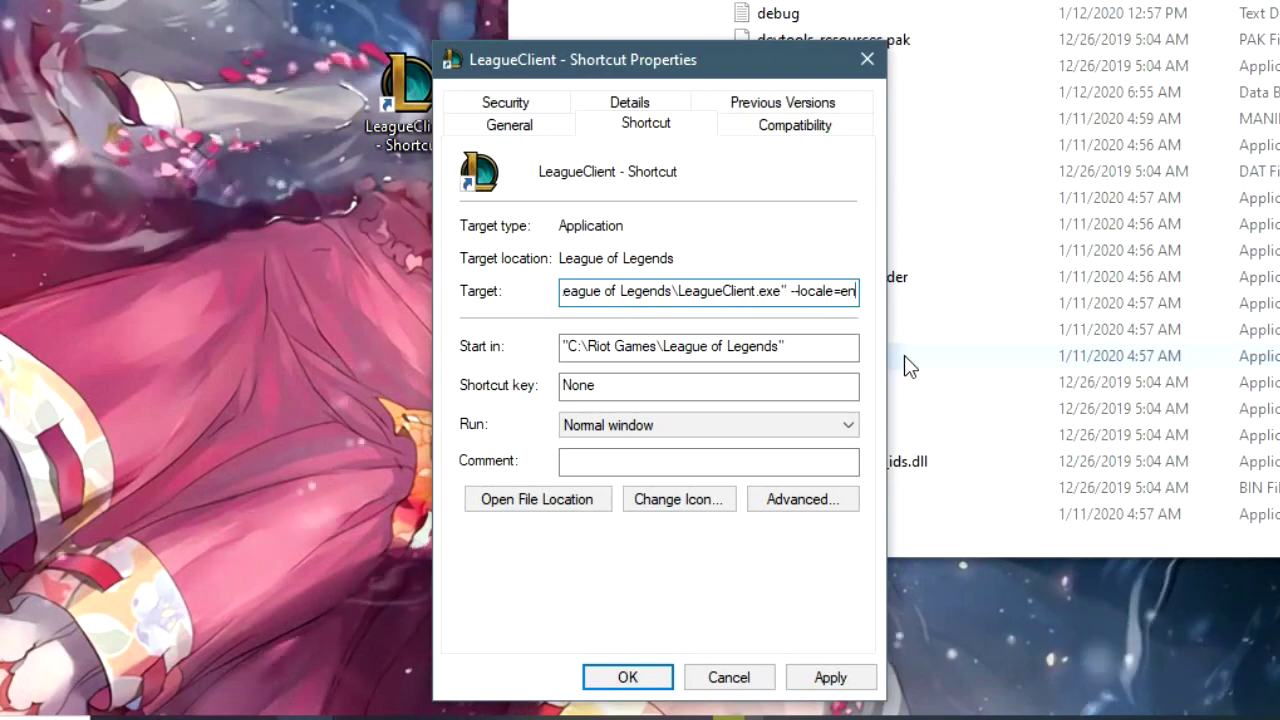
text(_GB)
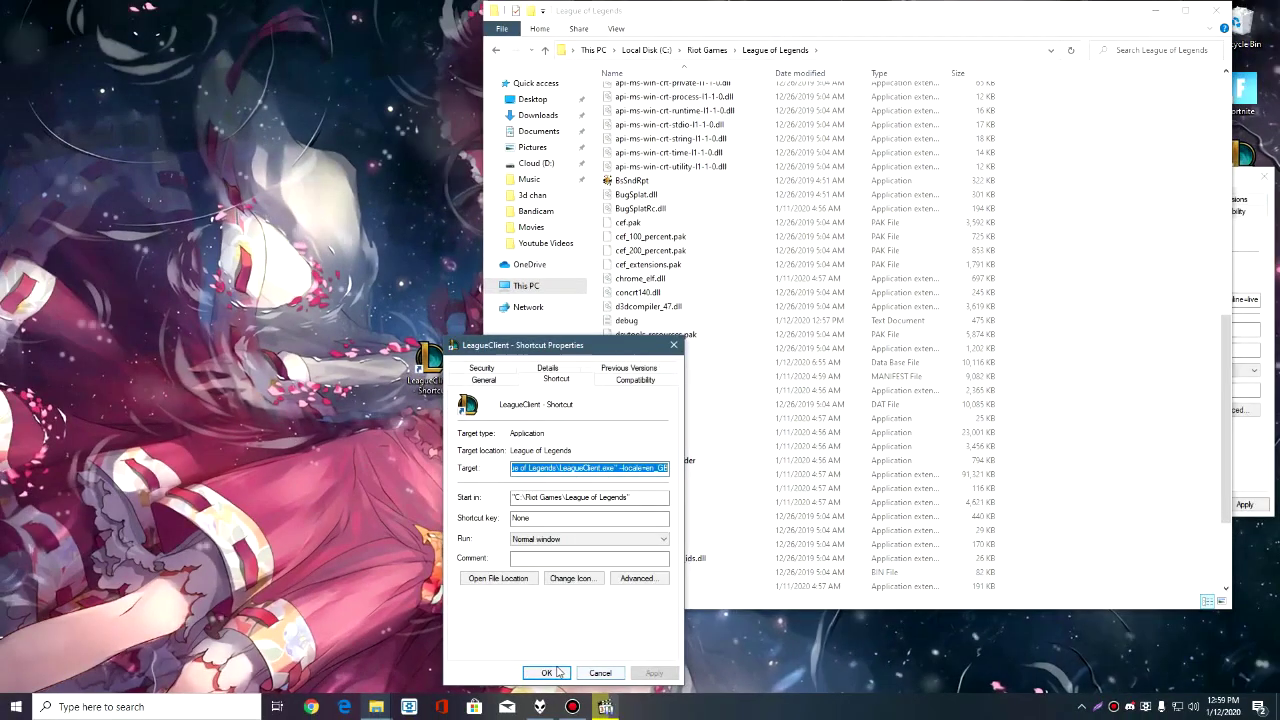
click(831, 678)
click(628, 677)
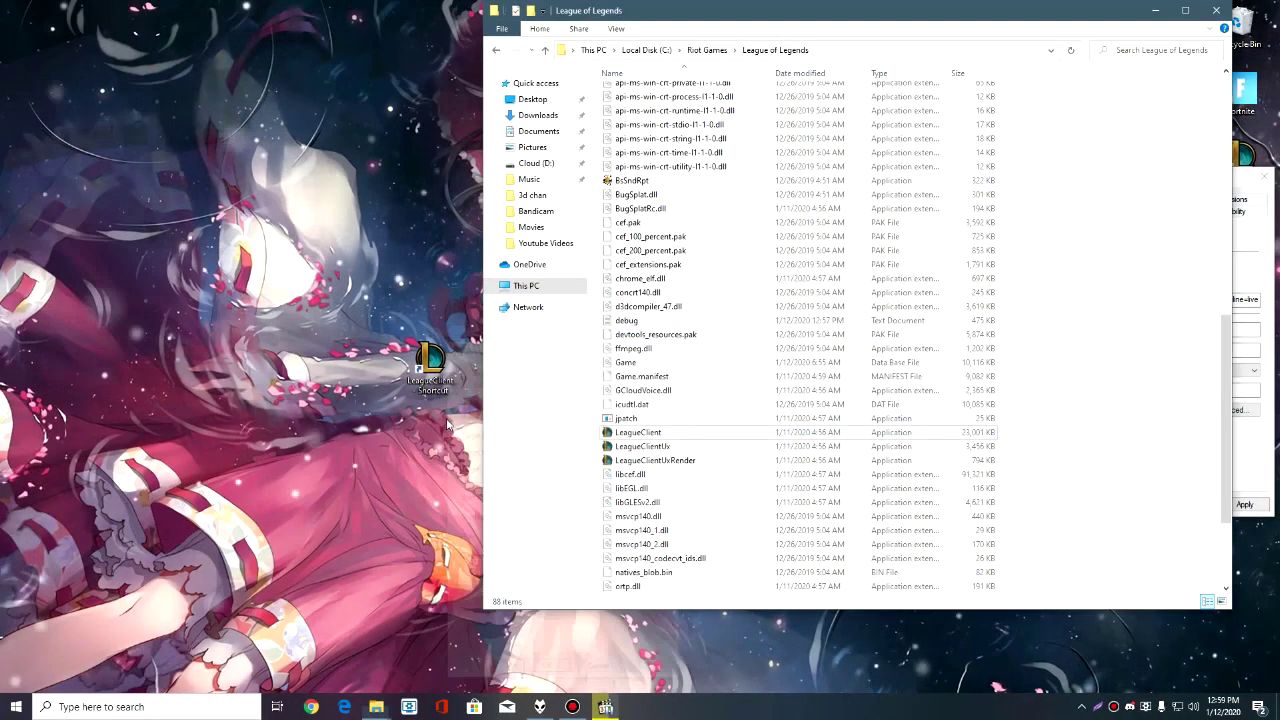
Launch the client from the new shortcut to check the sign-in language, clearing the leftover folder and properties windows and closing the client.
click(443, 368)
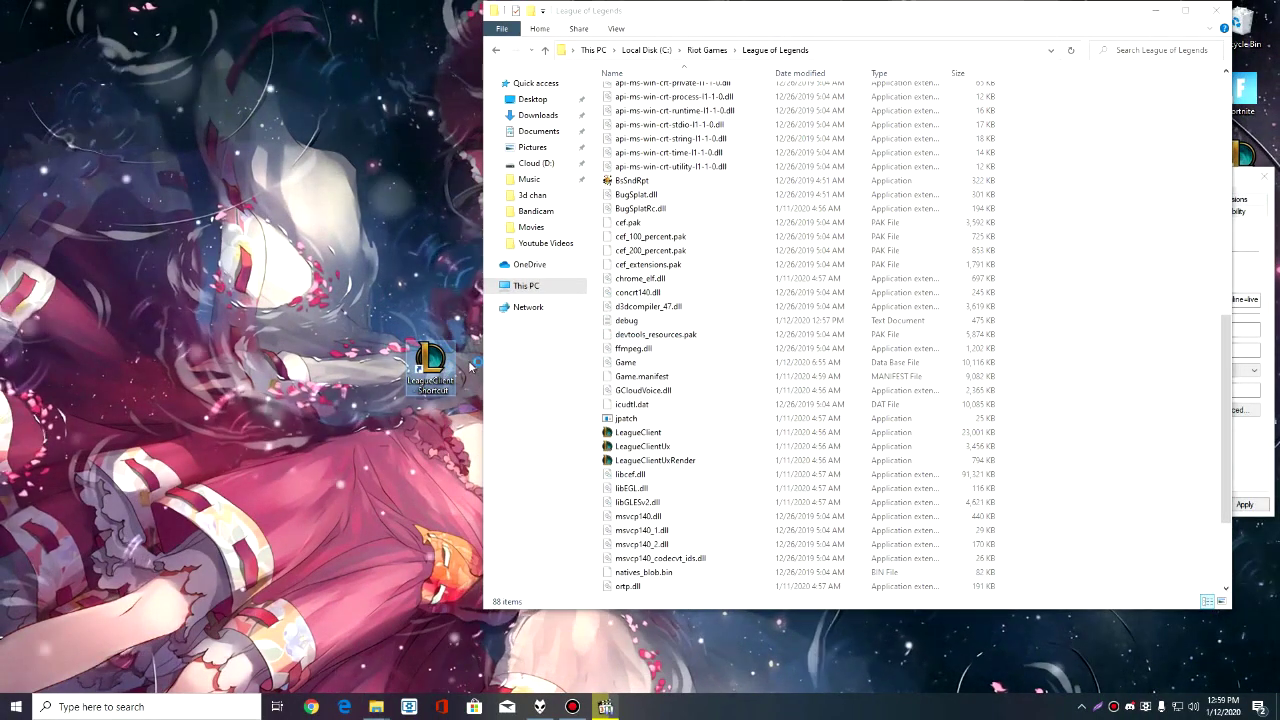
click(1217, 15)
key(Escape)
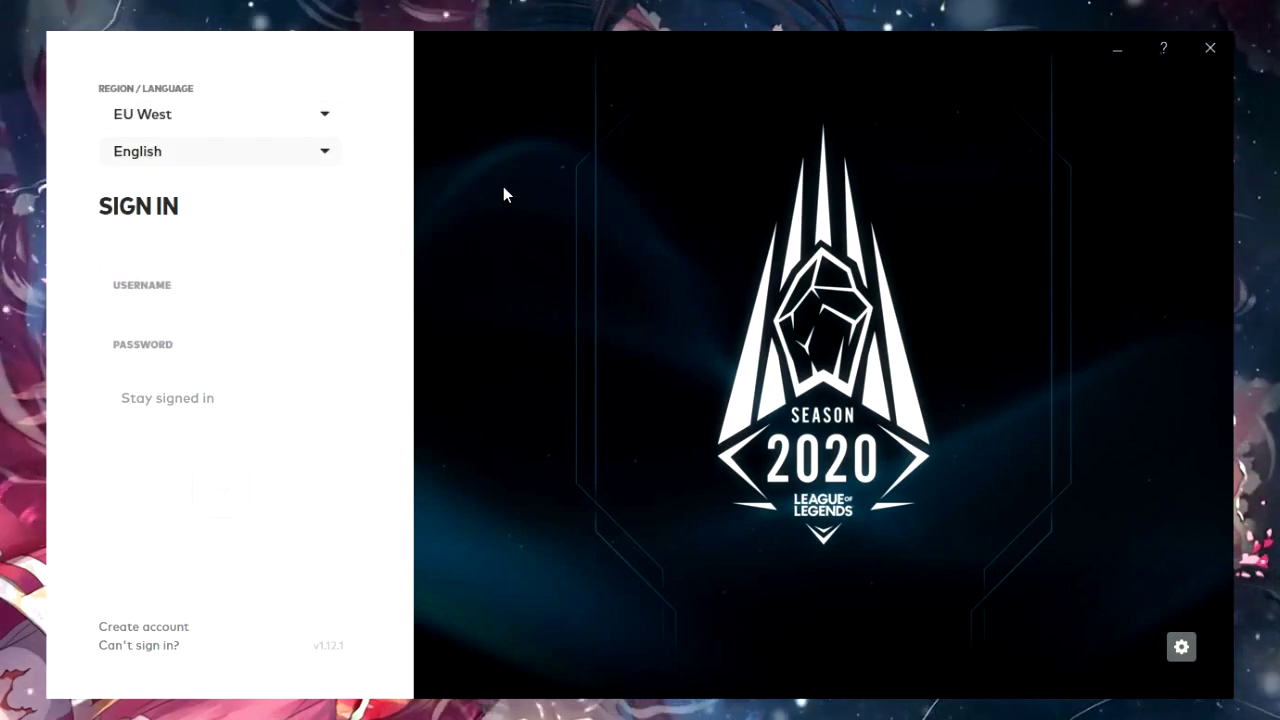
click(1208, 50)
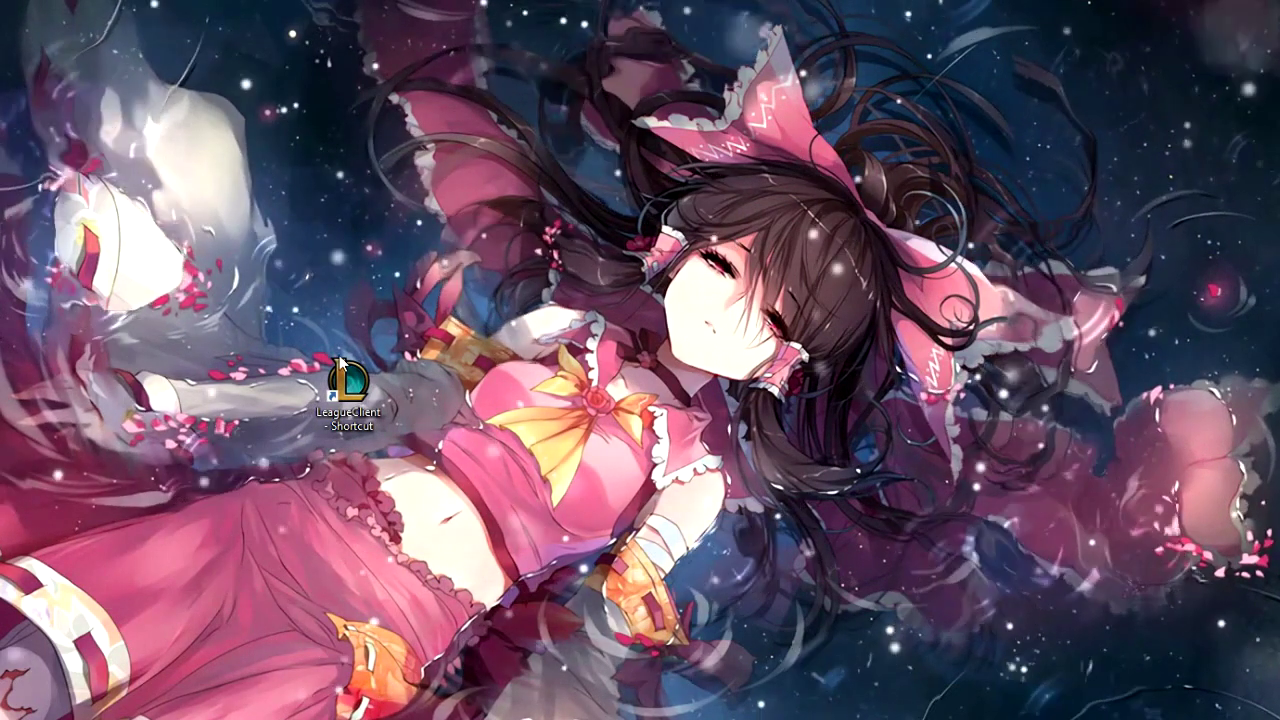